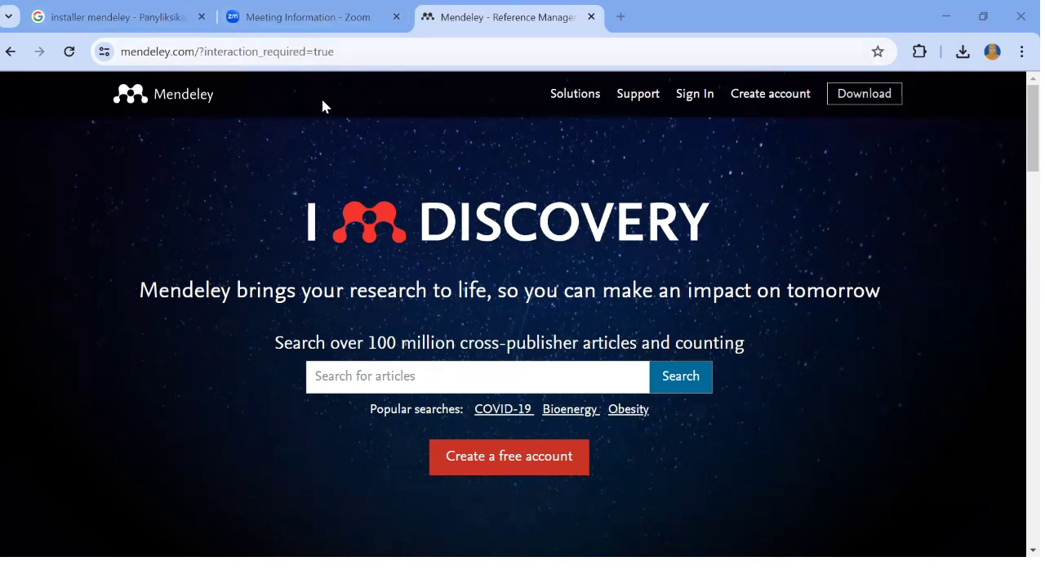
Download the Windows installer of Mendeley Desktop 1.19.5, then go back to the Mendeley home page
click(115, 9)
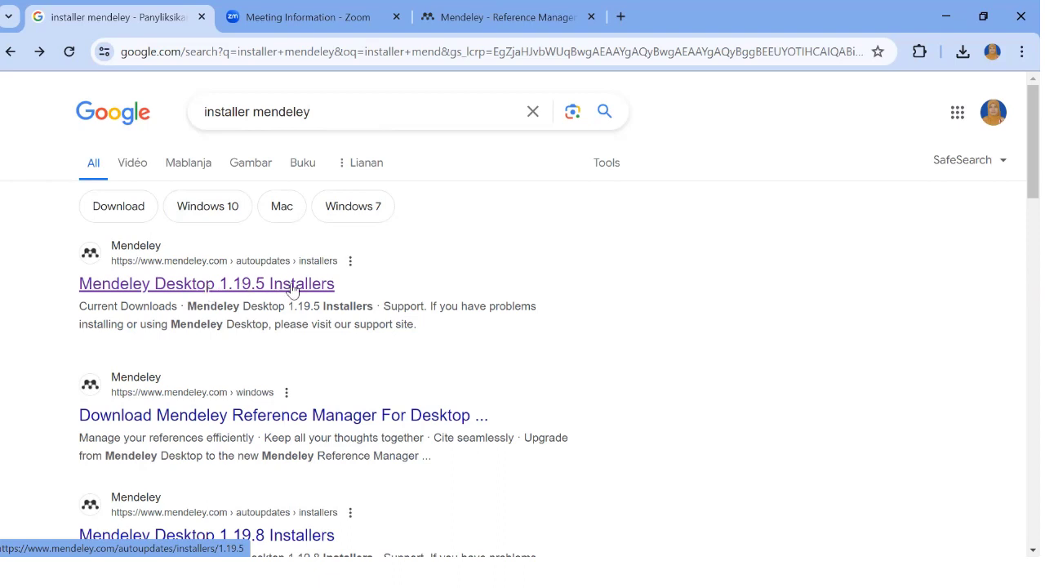
click(210, 290)
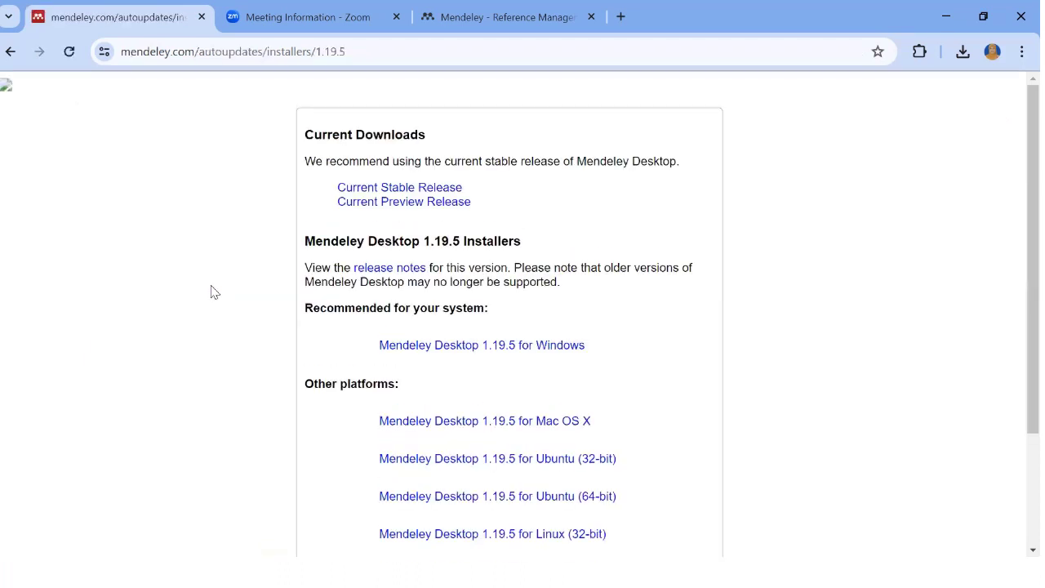
click(528, 350)
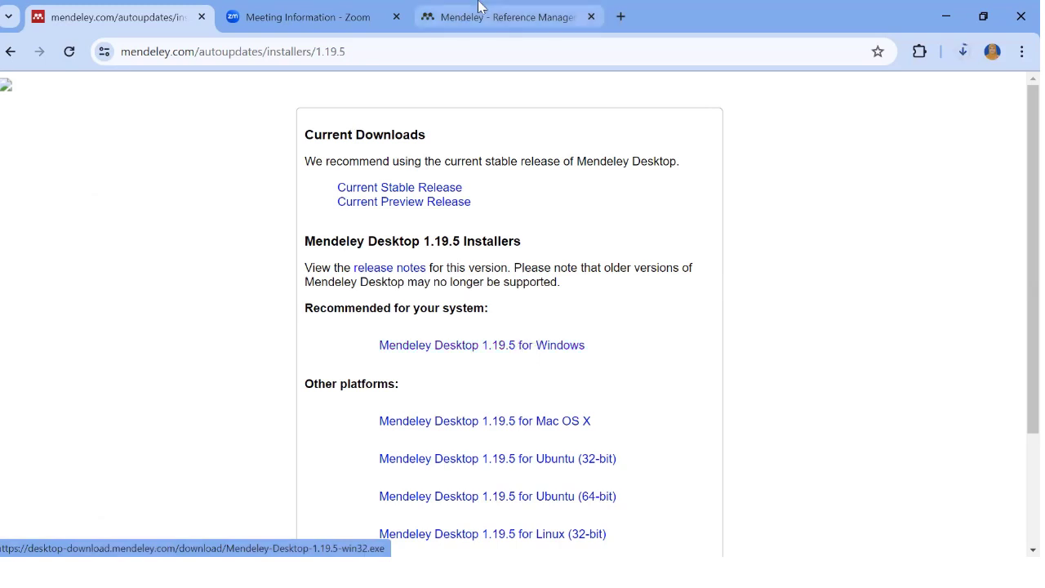
click(468, 25)
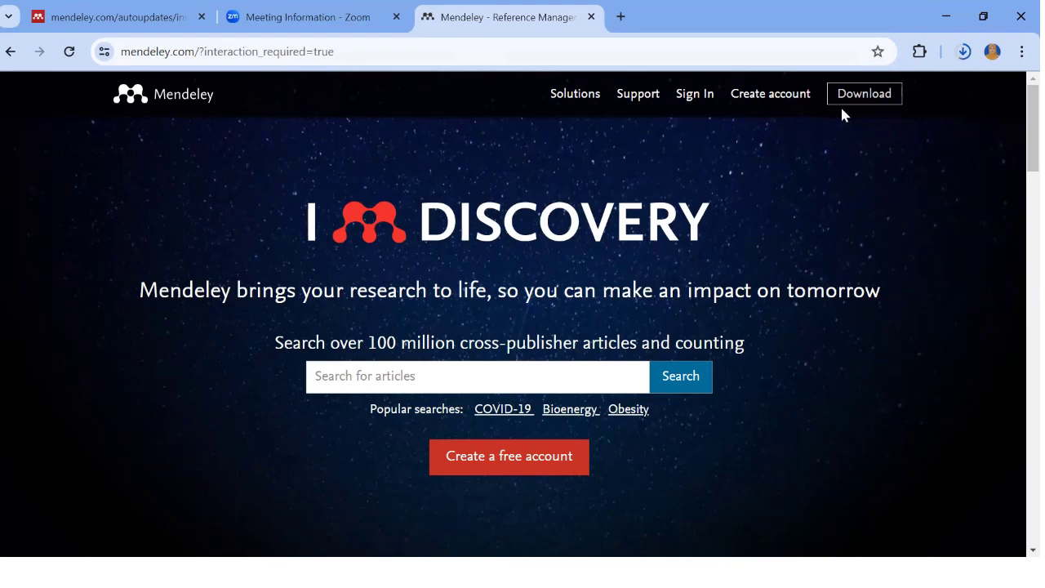
Start creating a Mendeley account and choose to use another account
click(771, 95)
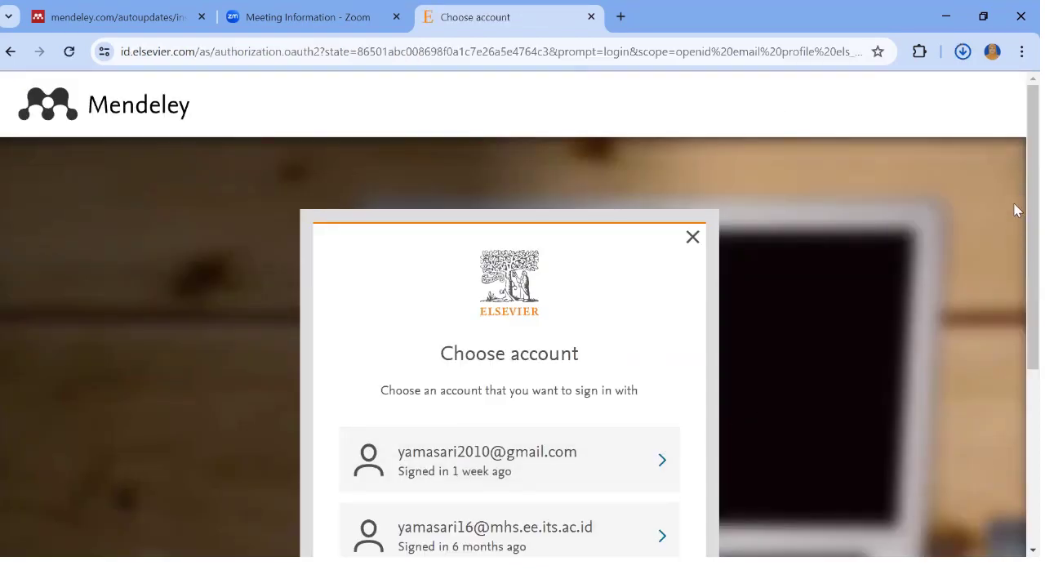
scroll(1016, 270, down, 1)
scroll(1016, 269, down, 2)
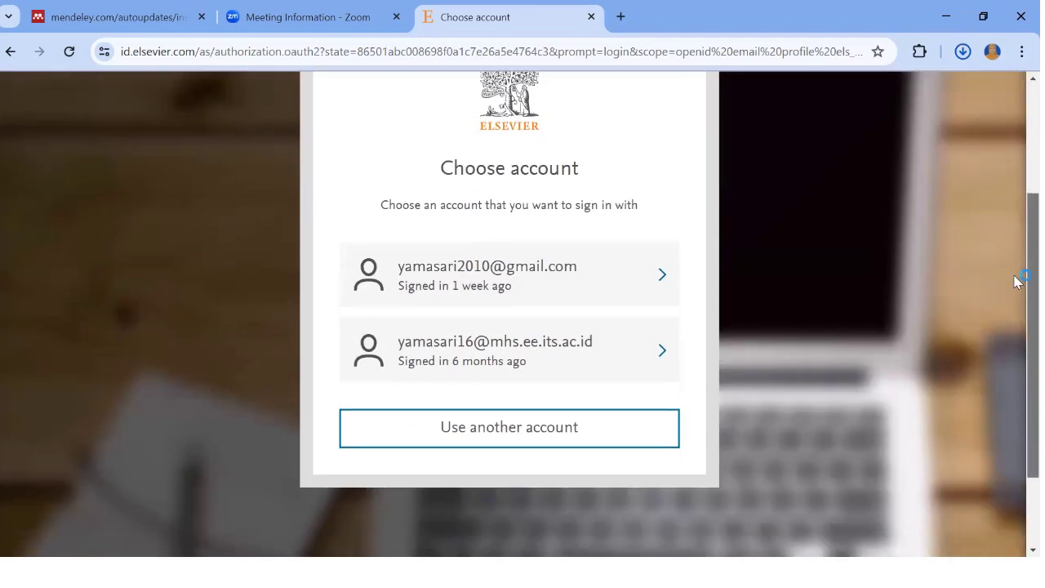
click(495, 441)
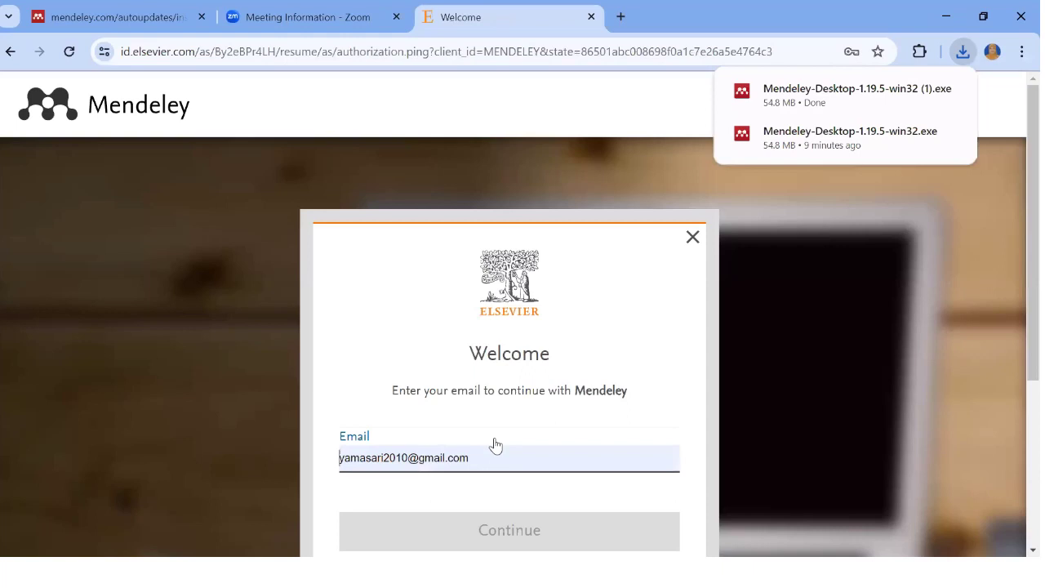
Change the Email field to the new account's e-mail address and continue
click(1015, 230)
scroll(1017, 319, down, 2)
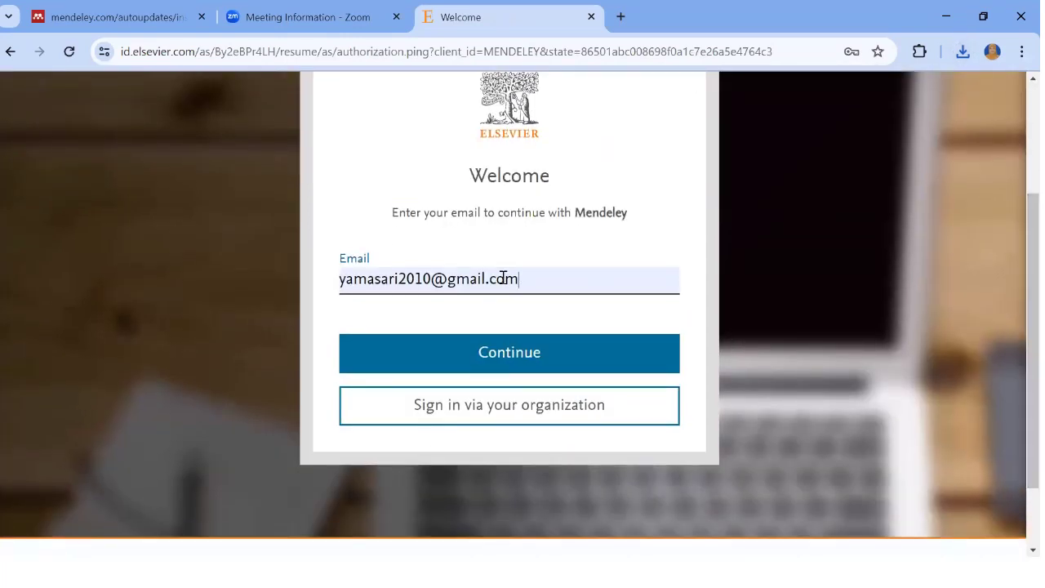
click(580, 292)
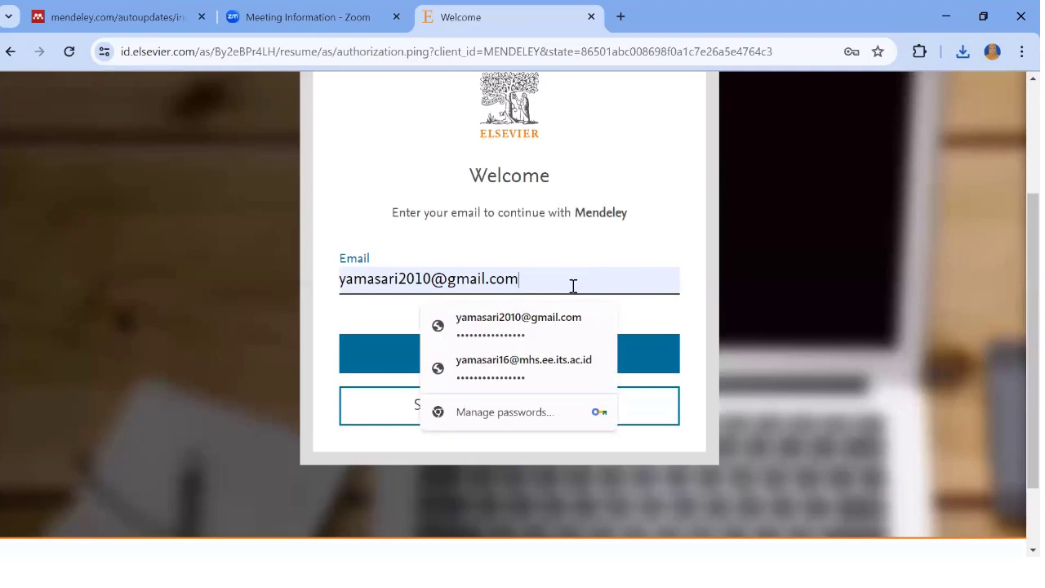
key(BackSpace)
key(BackSpace)
key(BackSpace)
key(BackSpace)
key(BackSpace)
key(BackSpace)
key(BackSpace)
key(BackSpace)
key(BackSpace)
key(BackSpace)
key(BackSpace)
key(BackSpace)
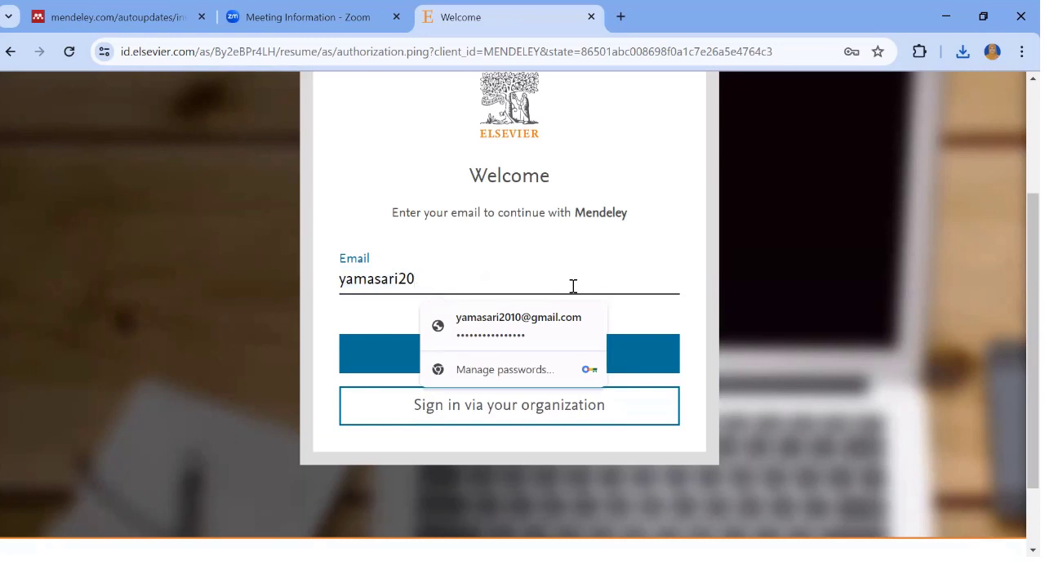
text(24)
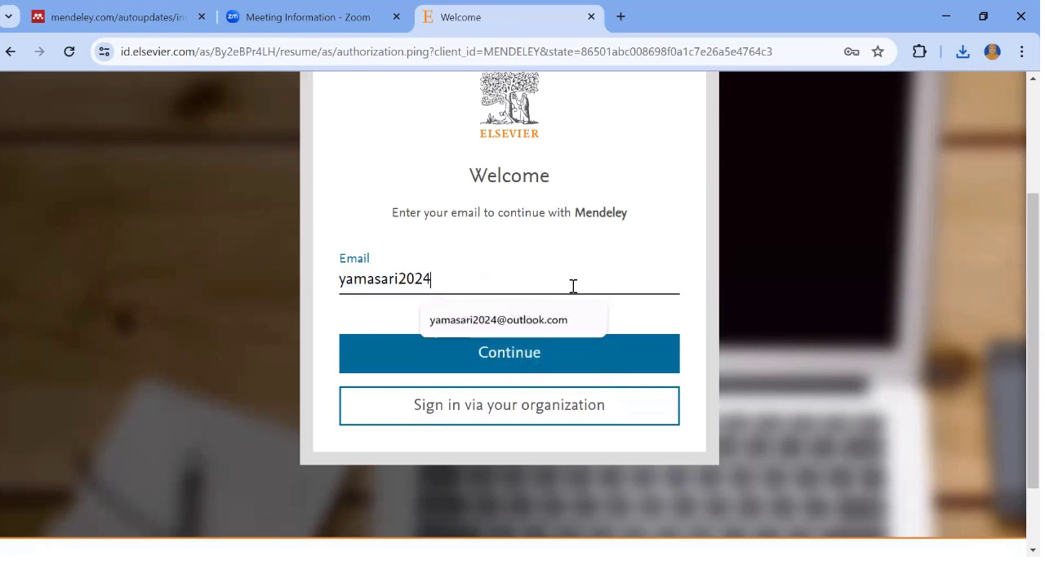
click(560, 332)
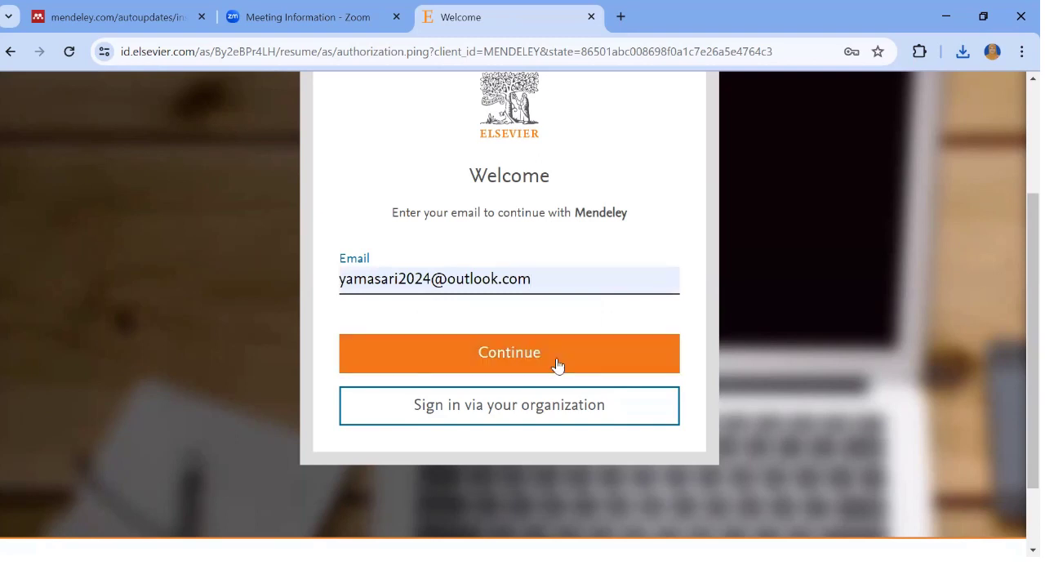
click(557, 365)
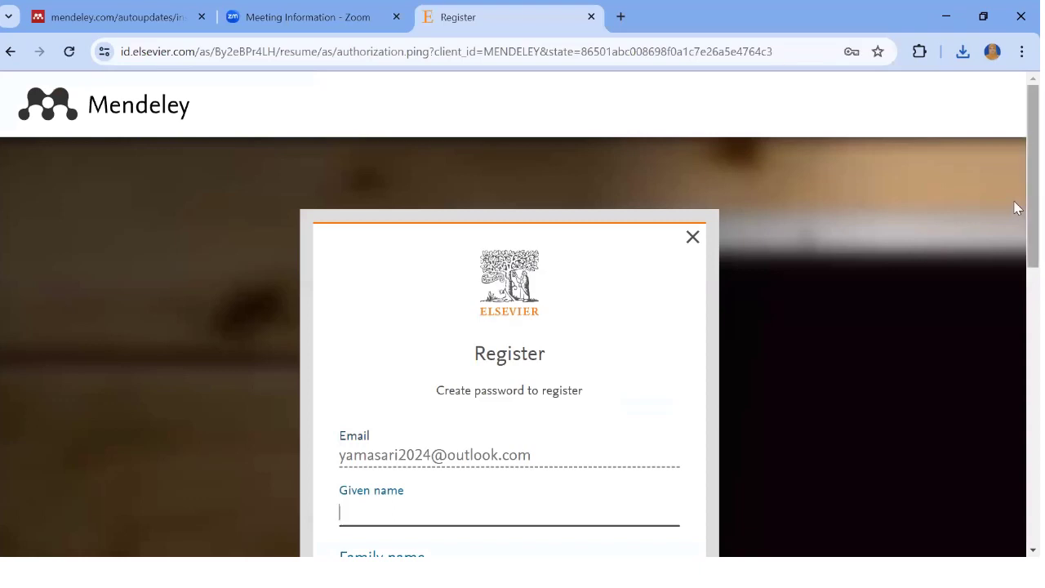
Fill in the new account's given name and family name
scroll(1016, 208, down, 3)
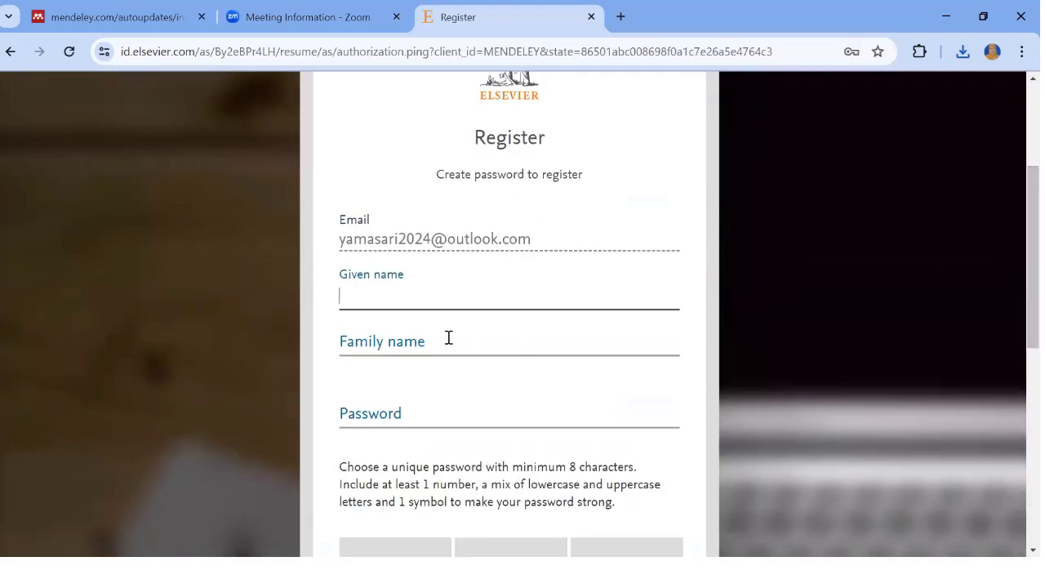
click(351, 295)
click(385, 342)
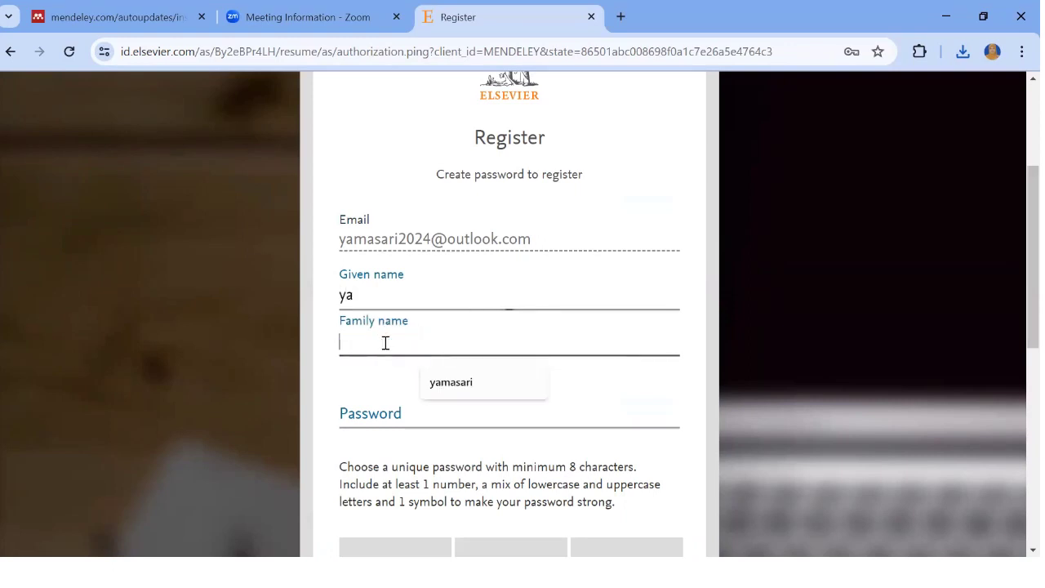
click(385, 306)
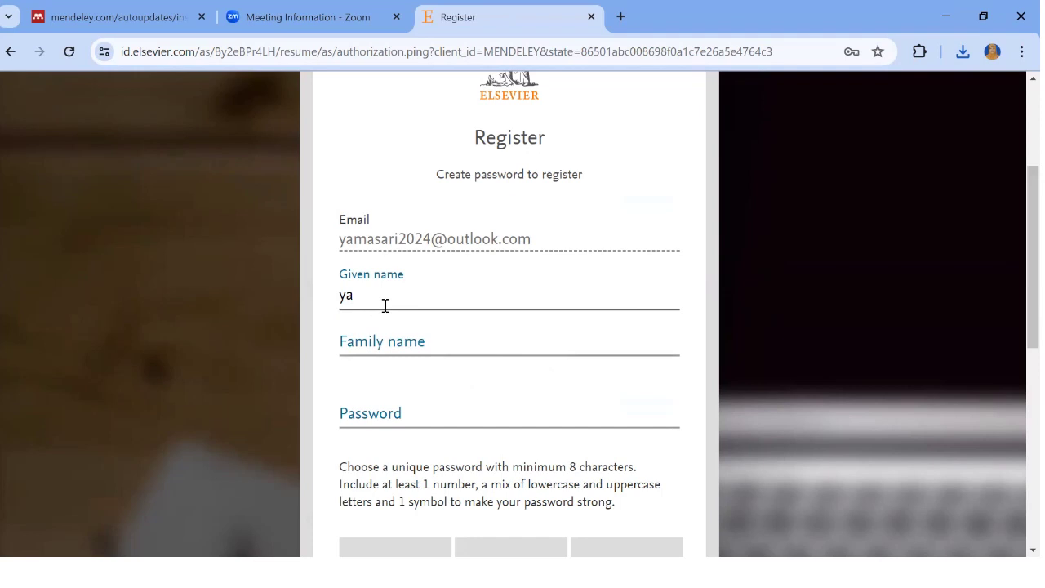
text(ma)
click(383, 338)
text(s)
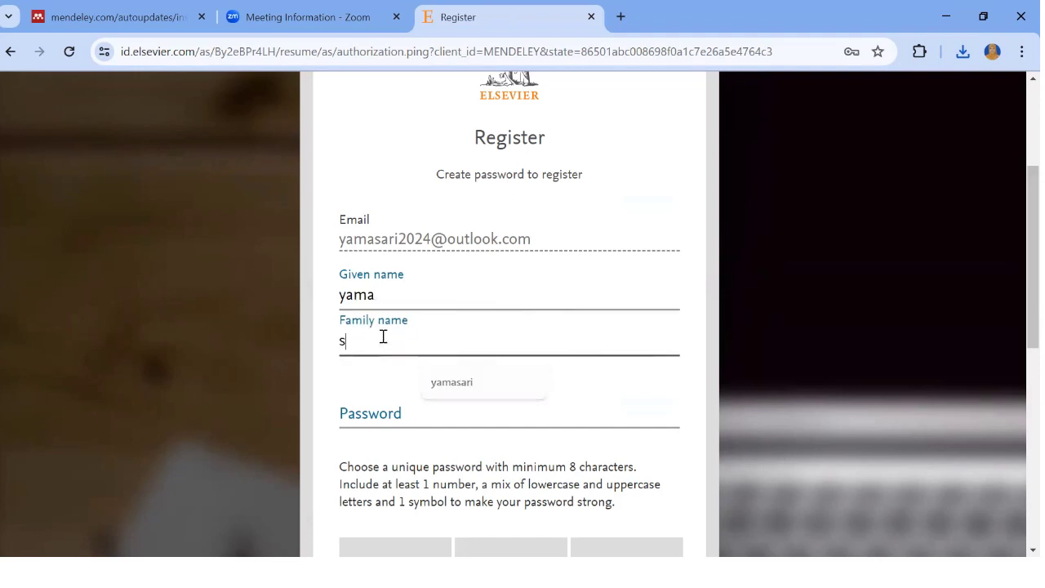
text(ari)
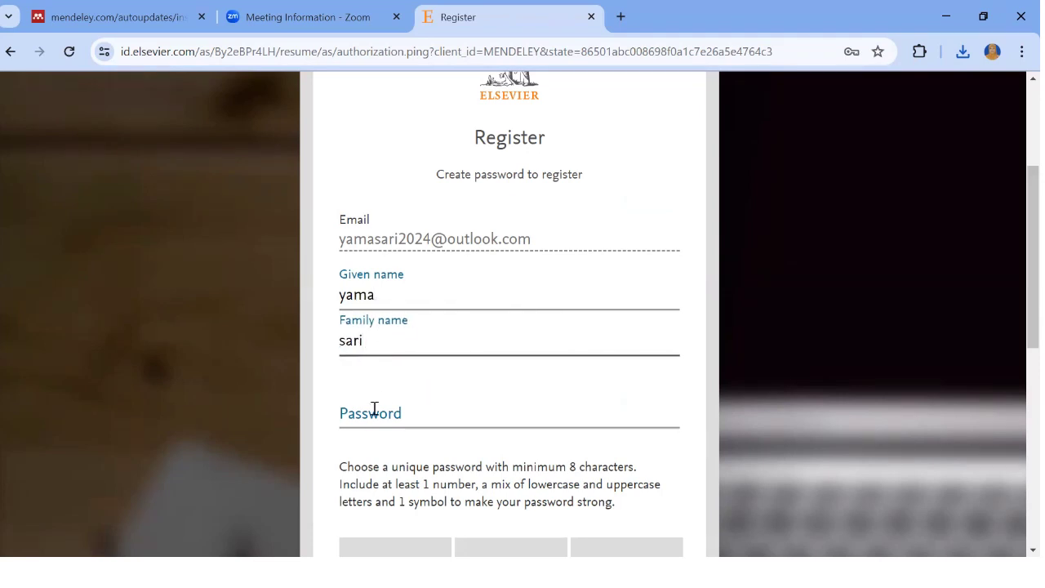
Enter and reveal the account password, opt out of Elsevier marketing, and register
click(374, 410)
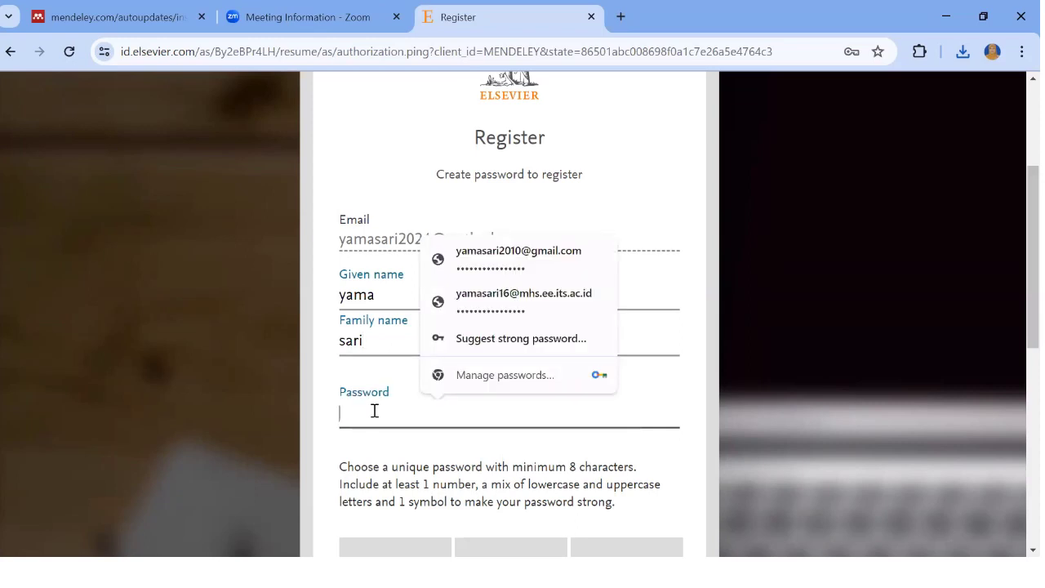
text(••)
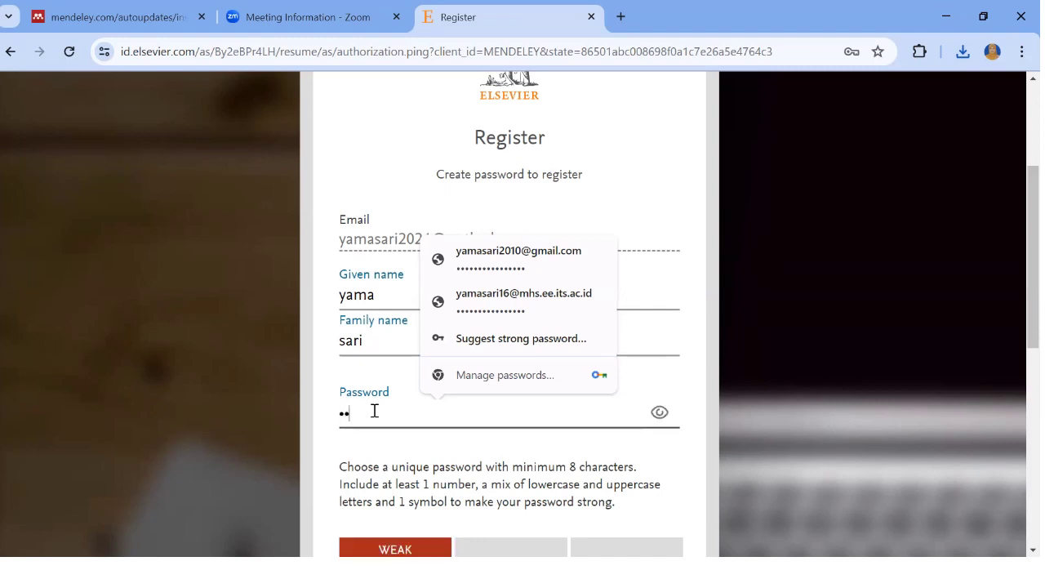
text(••••••)
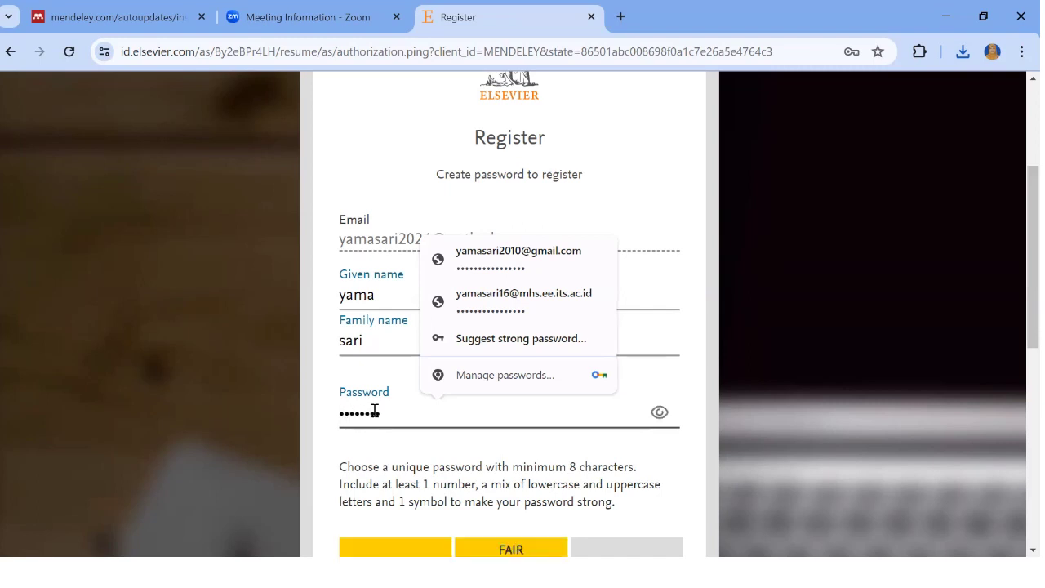
text(••••)
click(660, 412)
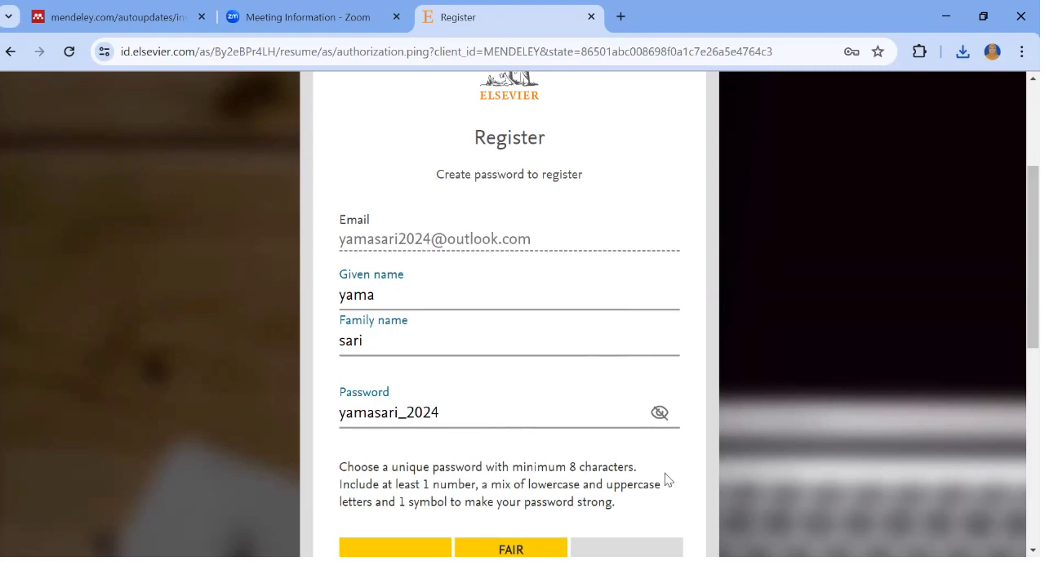
scroll(1014, 326, down, 2)
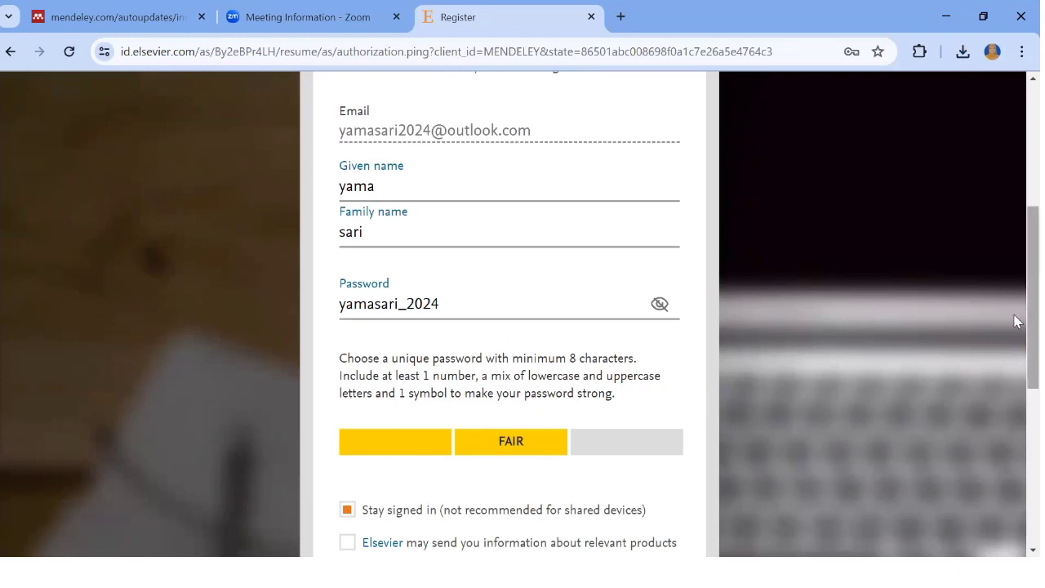
scroll(1016, 326, down, 3)
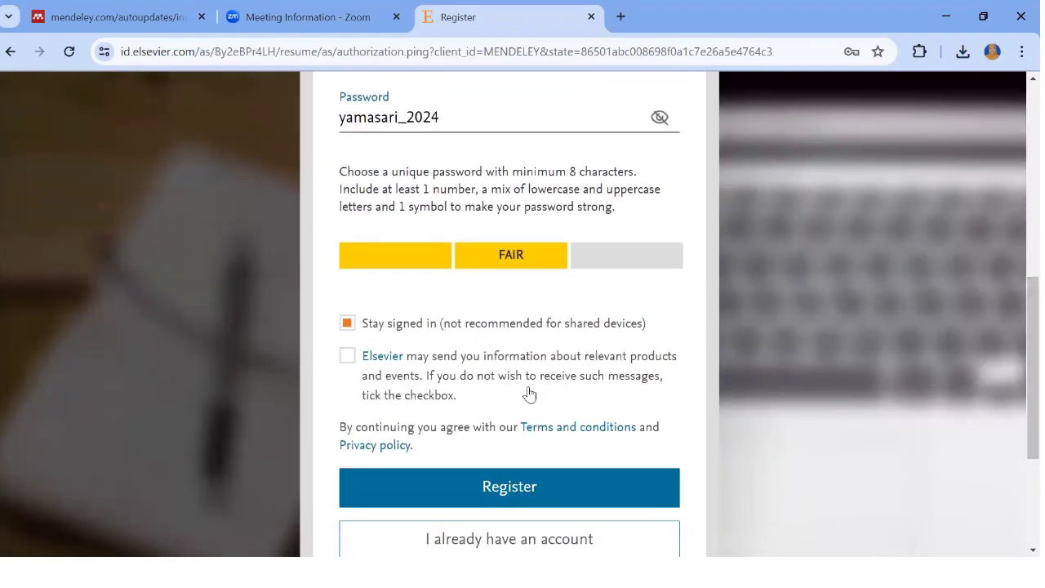
click(348, 357)
click(545, 489)
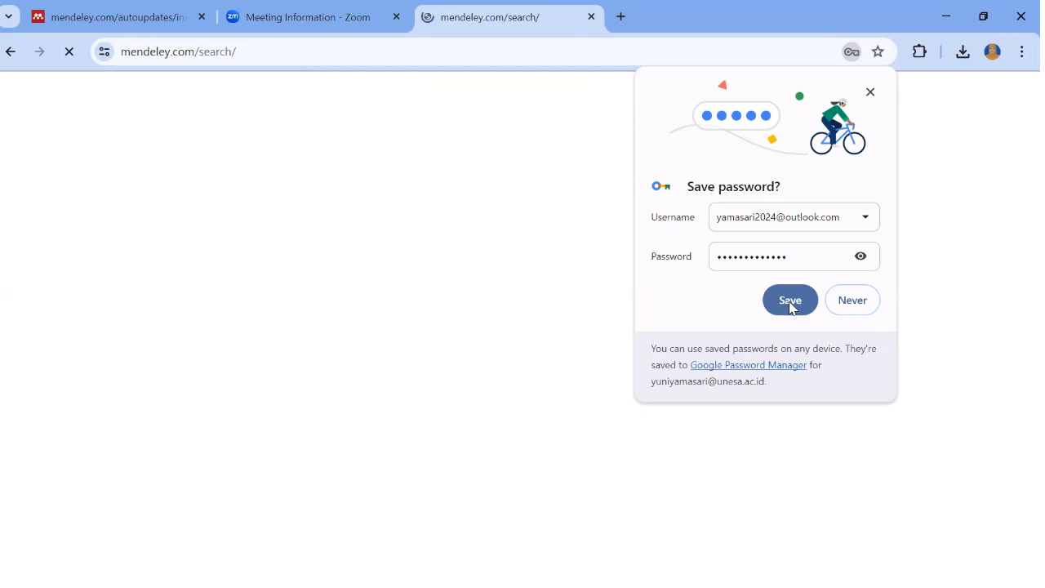
Dismiss Chrome's offer to save the password
click(871, 93)
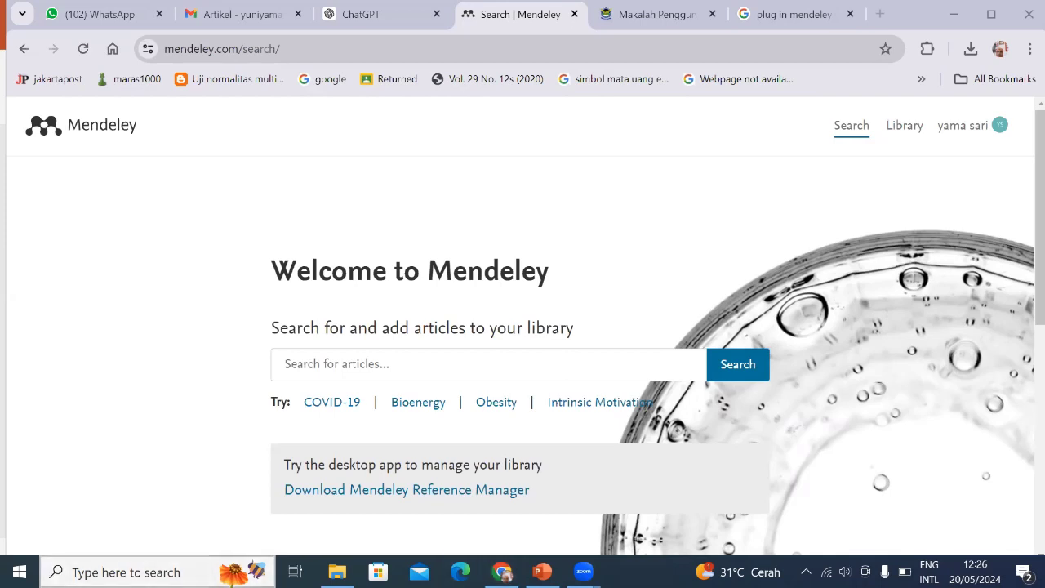
Launch Mendeley Desktop from Windows search and reposition its sign-in window
key(super+s)
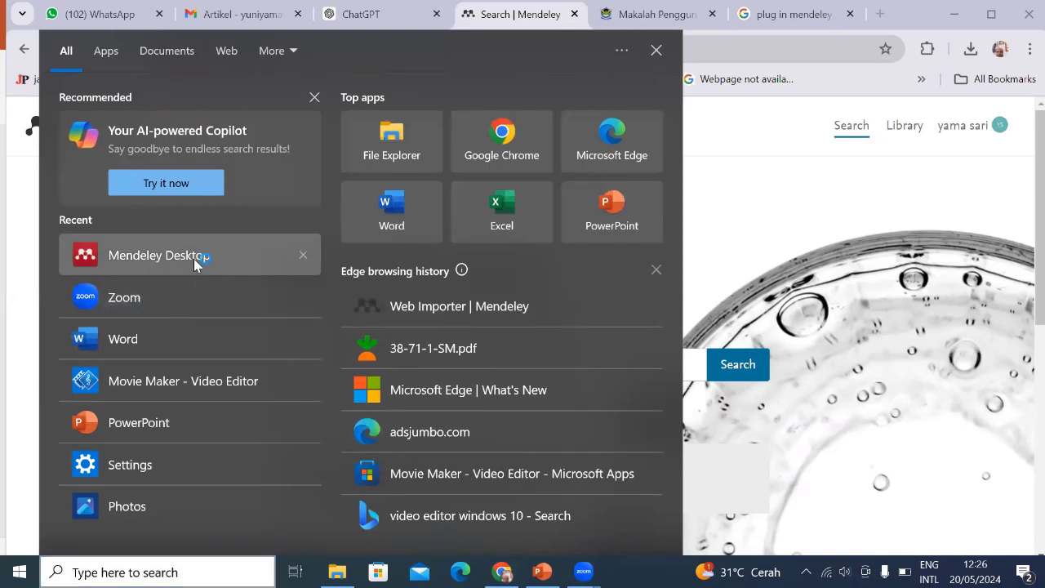
click(194, 259)
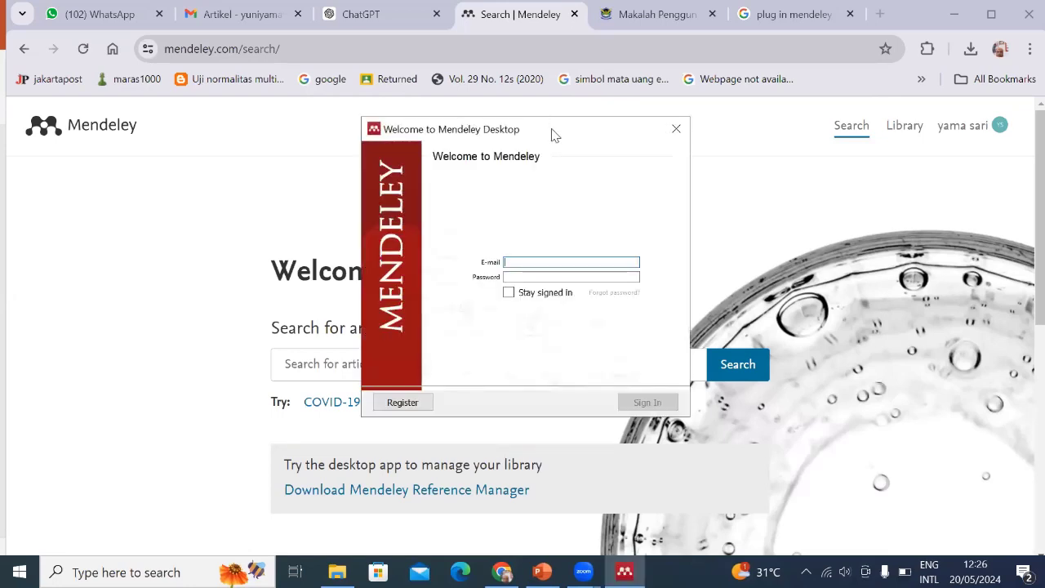
drag(553, 134, 439, 245)
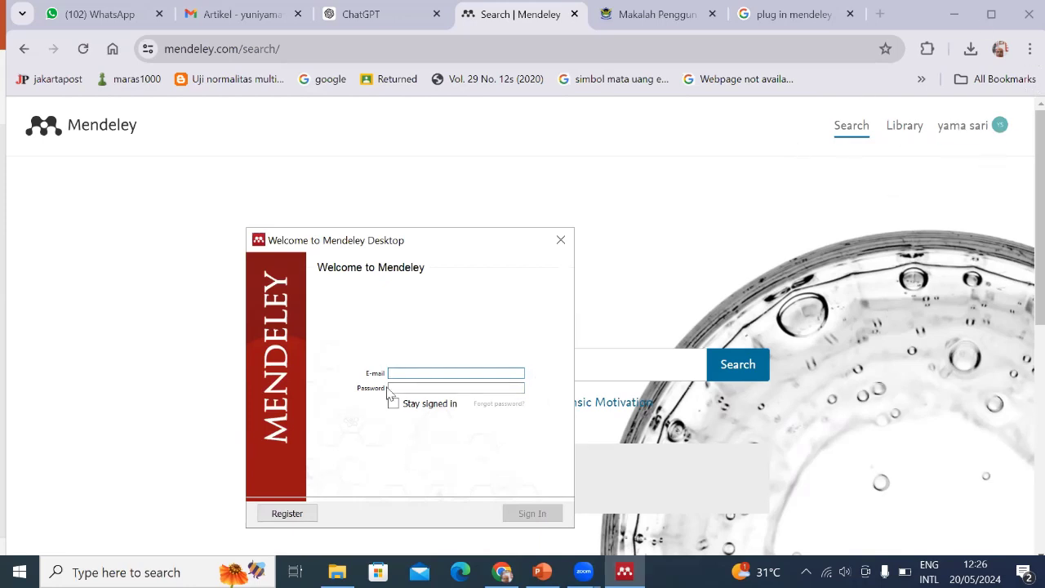
Sign in to Mendeley Desktop with the account's e-mail address and password
click(409, 374)
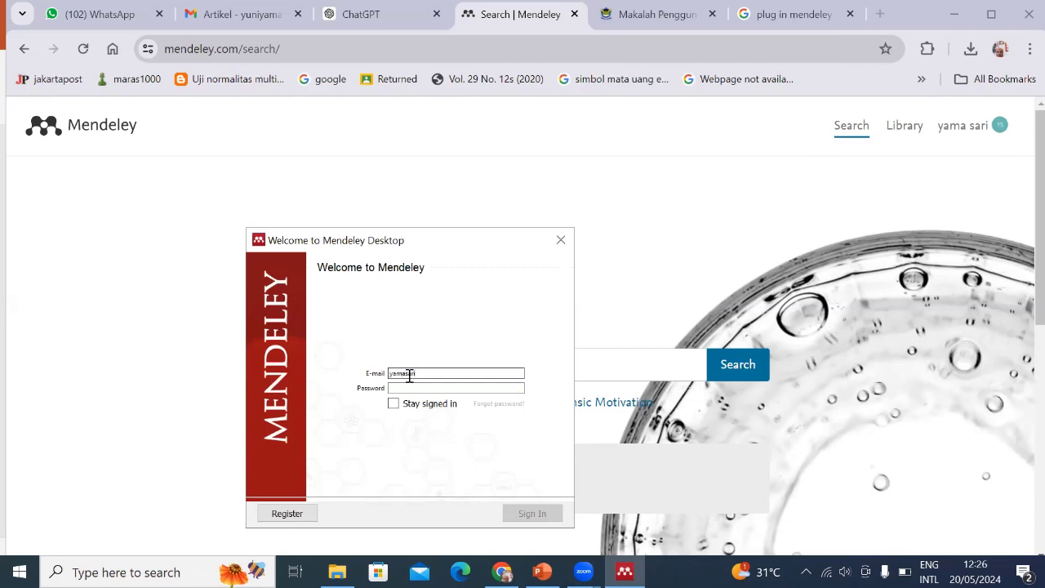
click(432, 388)
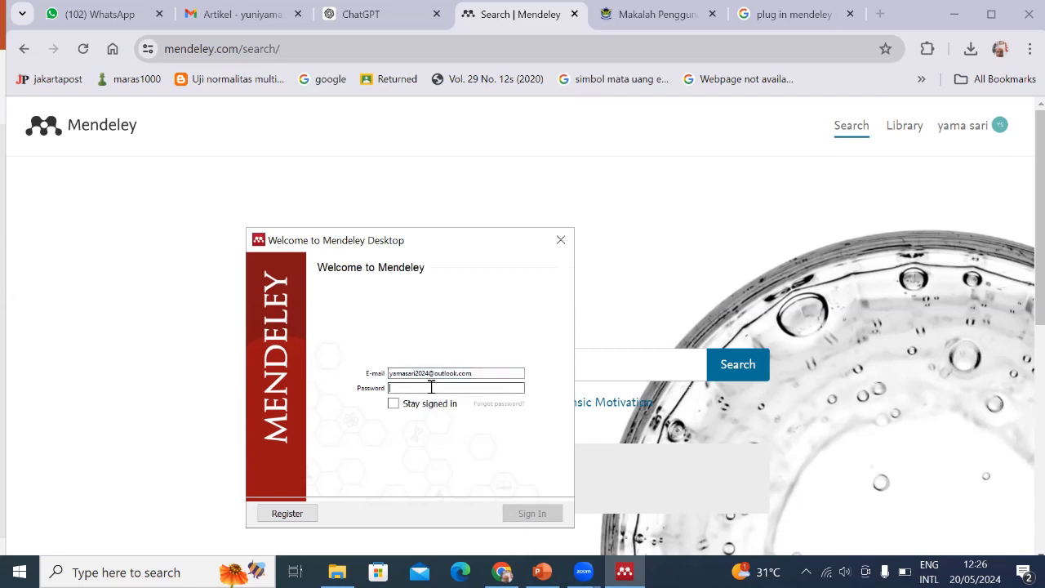
text(********)
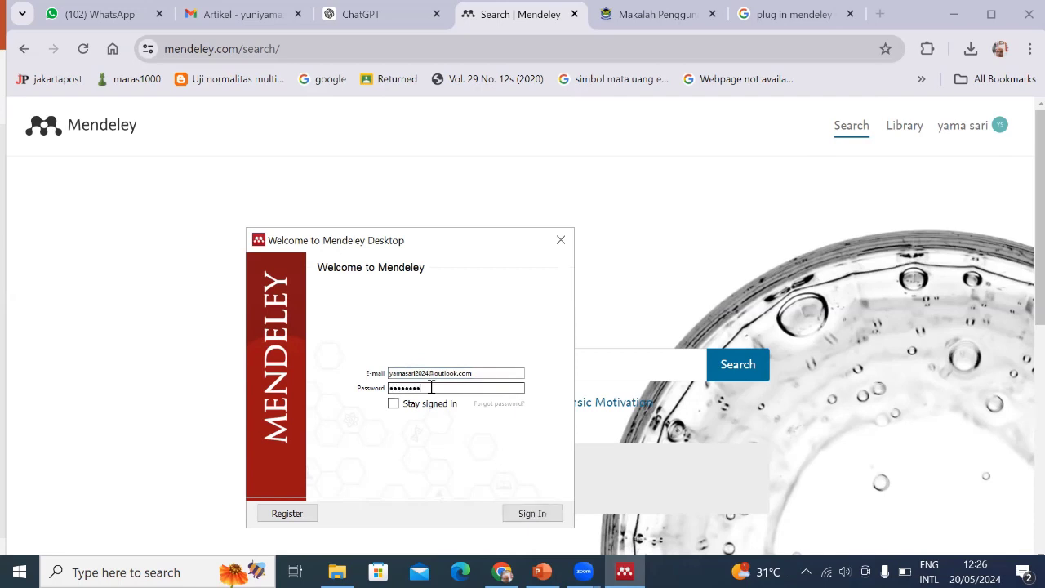
text(****)
click(532, 514)
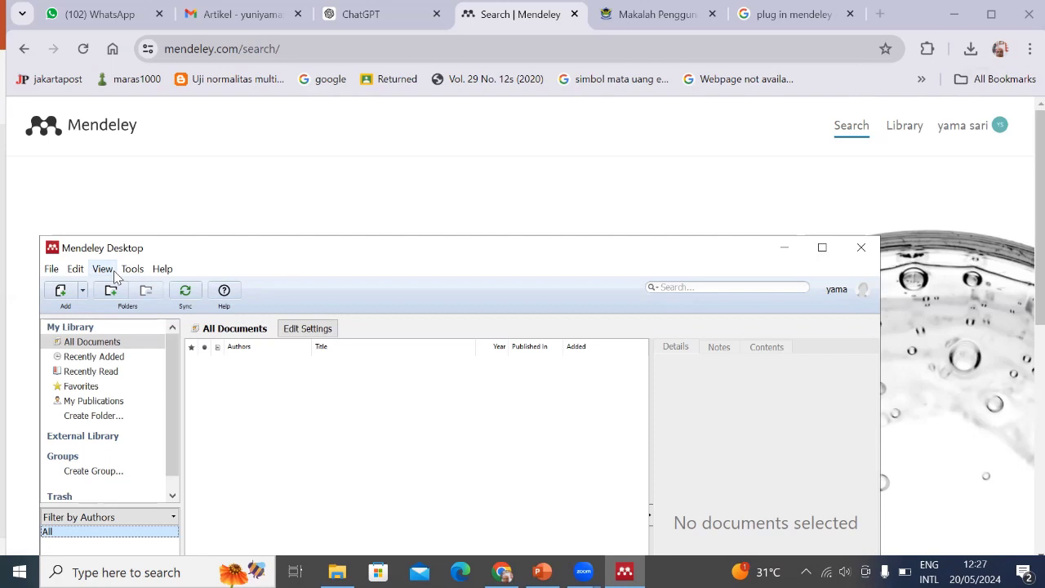
Choose Install MS Word Plugin from Mendeley Desktop's Tools menu
click(106, 273)
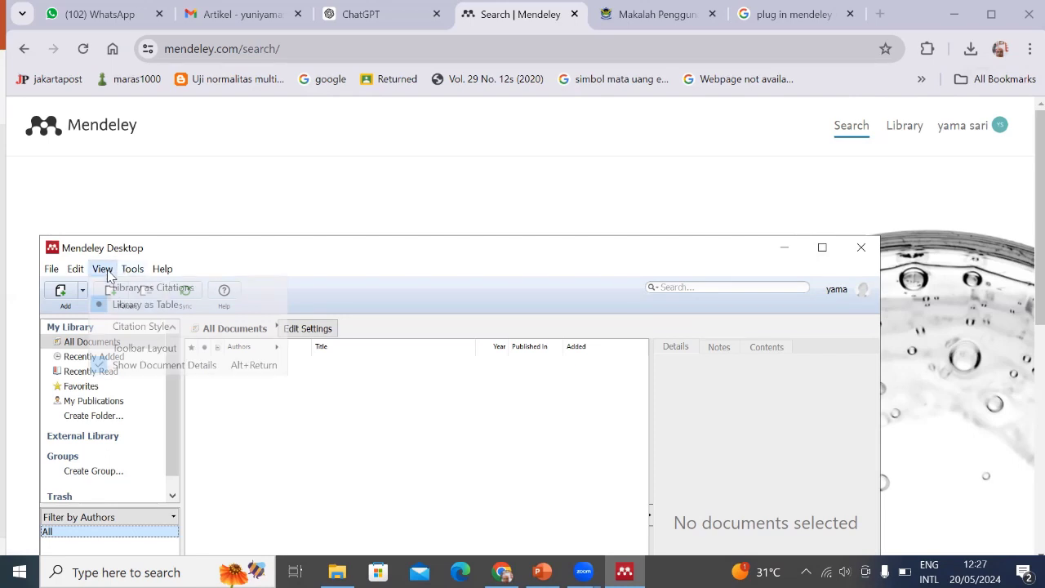
mouse_move(137, 275)
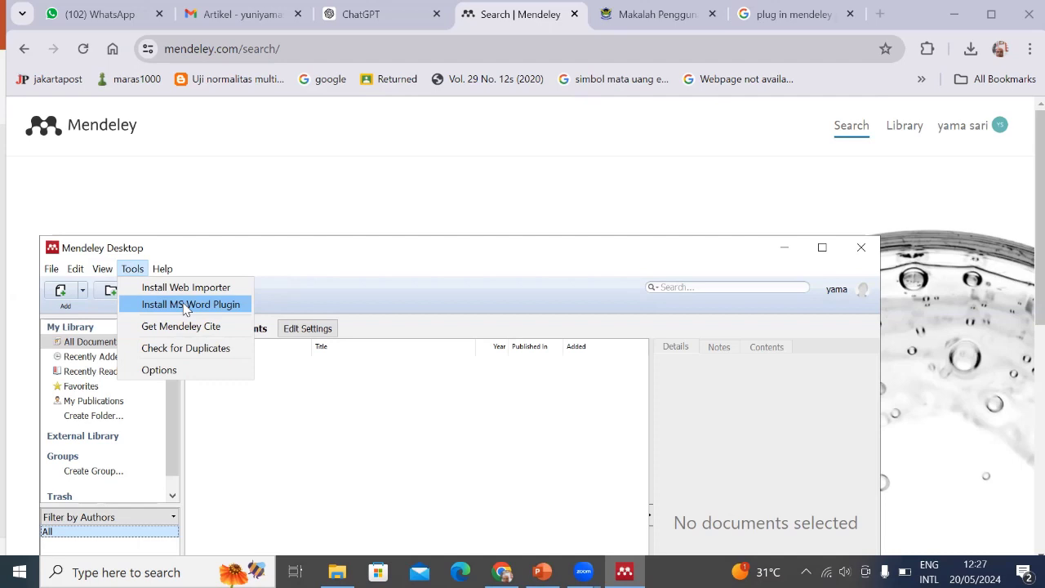
click(185, 307)
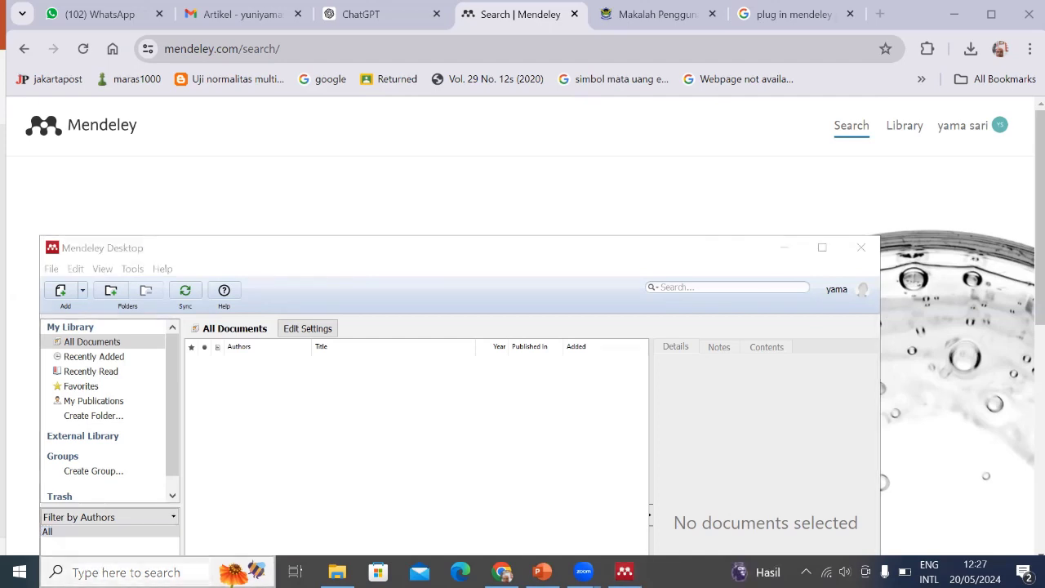
Launch Microsoft Word via Start search, close the activation notice, and go to Open
text(word)
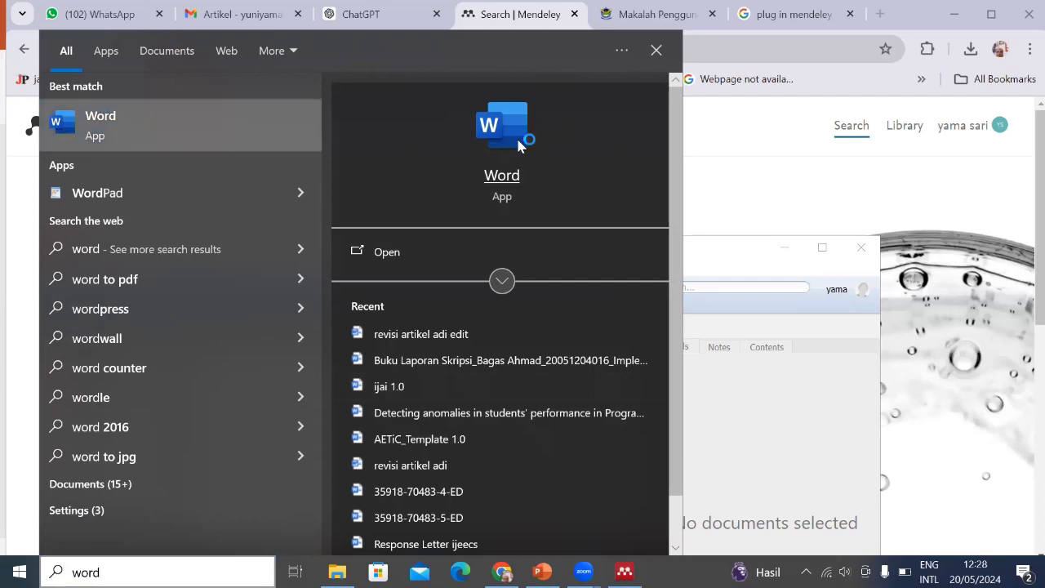
click(517, 144)
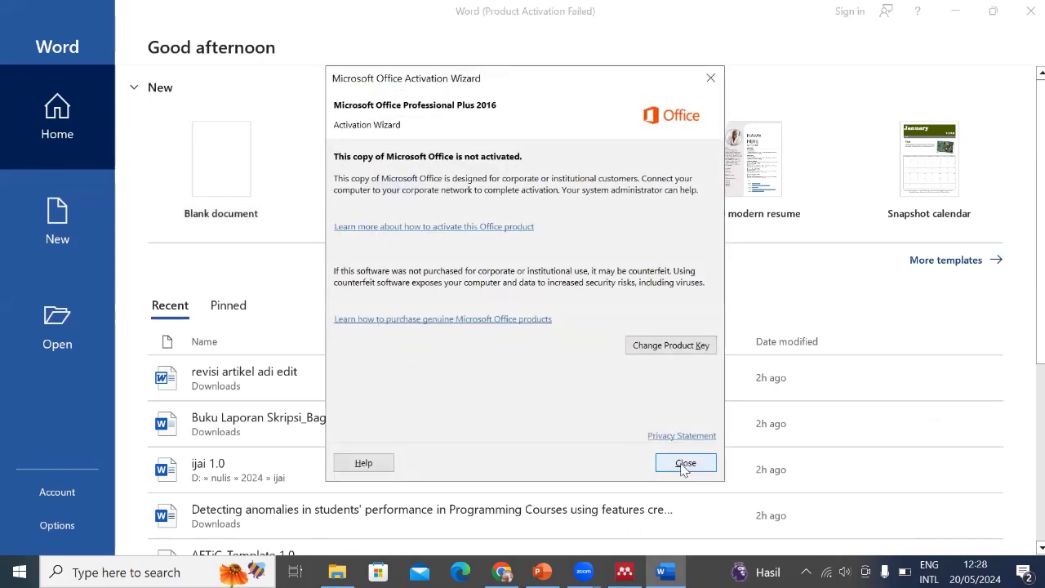
click(684, 462)
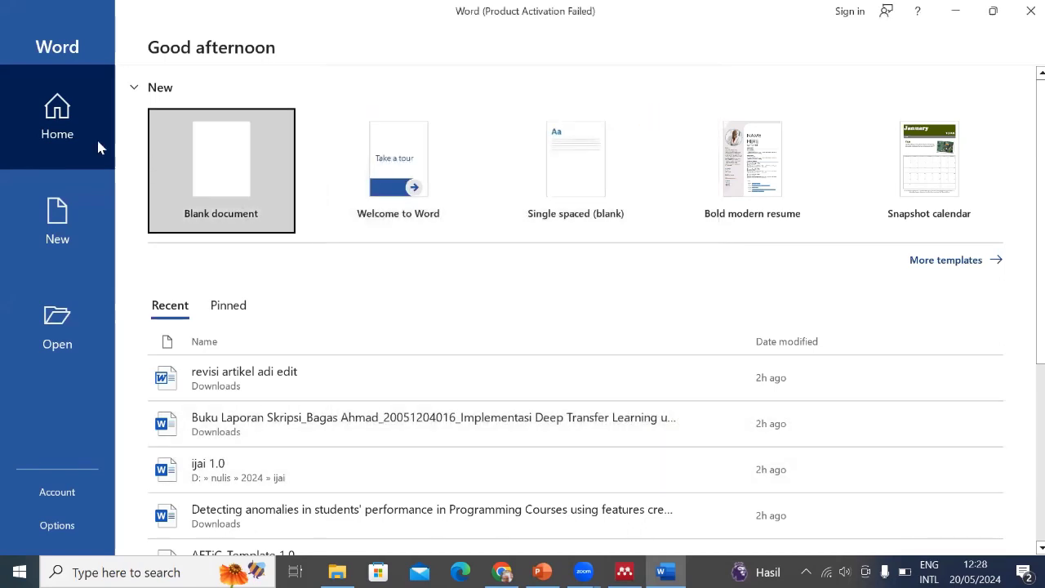
click(41, 336)
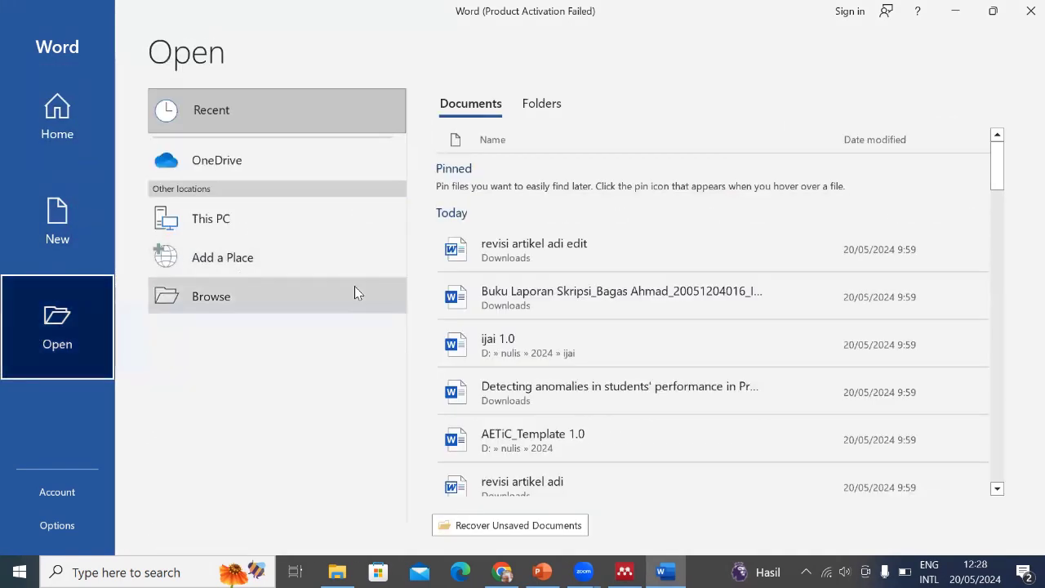
Find 'contoh pkm' by searching Documents for 'pkm', open it, and enable its content
click(194, 297)
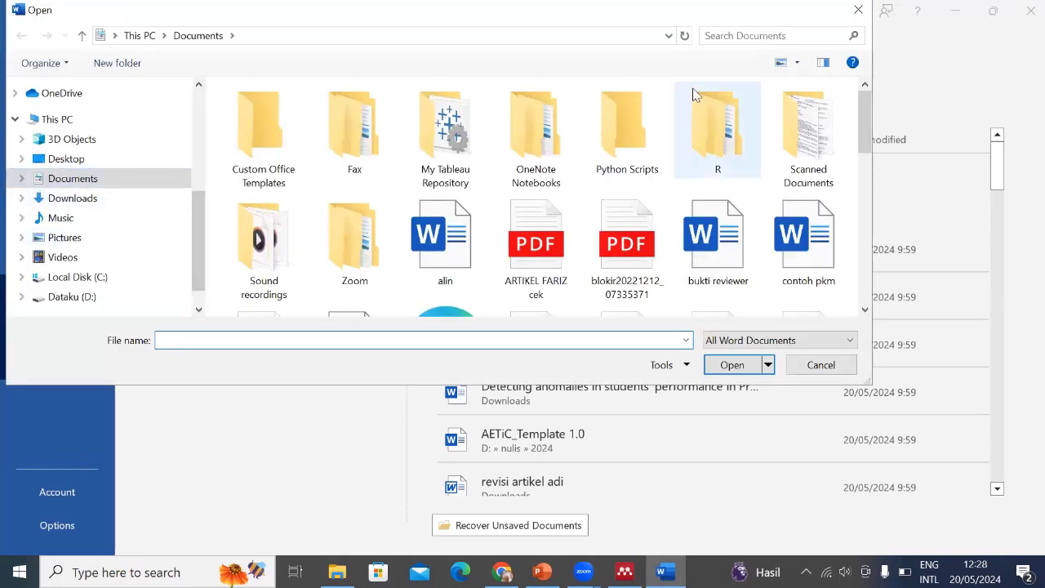
click(749, 35)
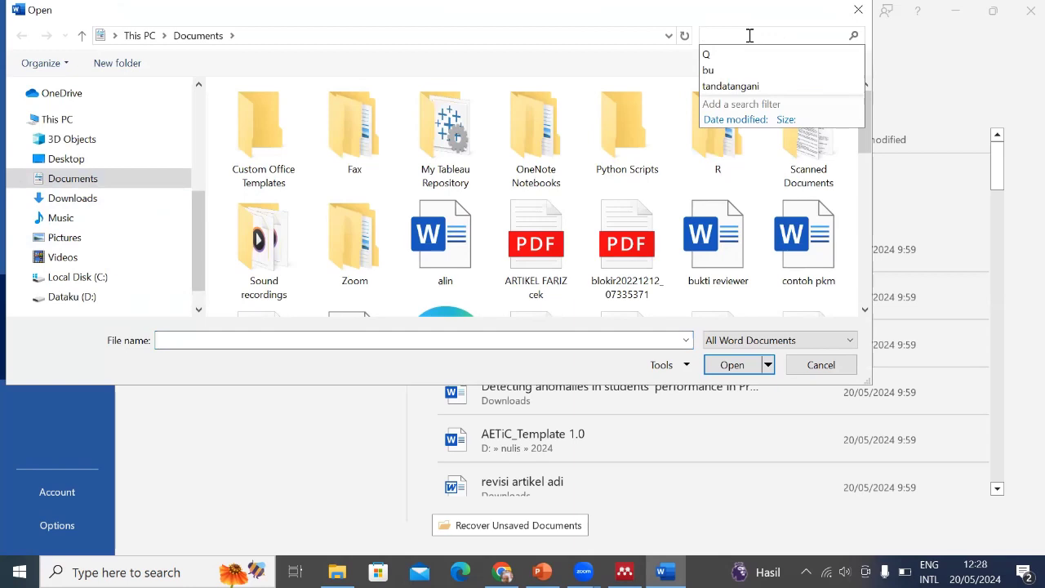
text(pkm)
key(Return)
click(253, 136)
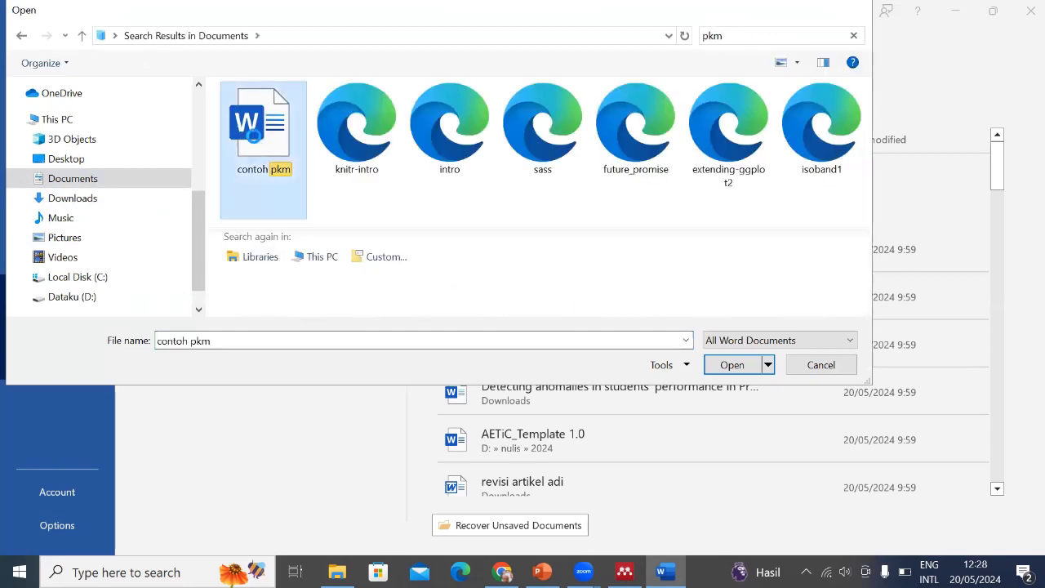
double_click(253, 135)
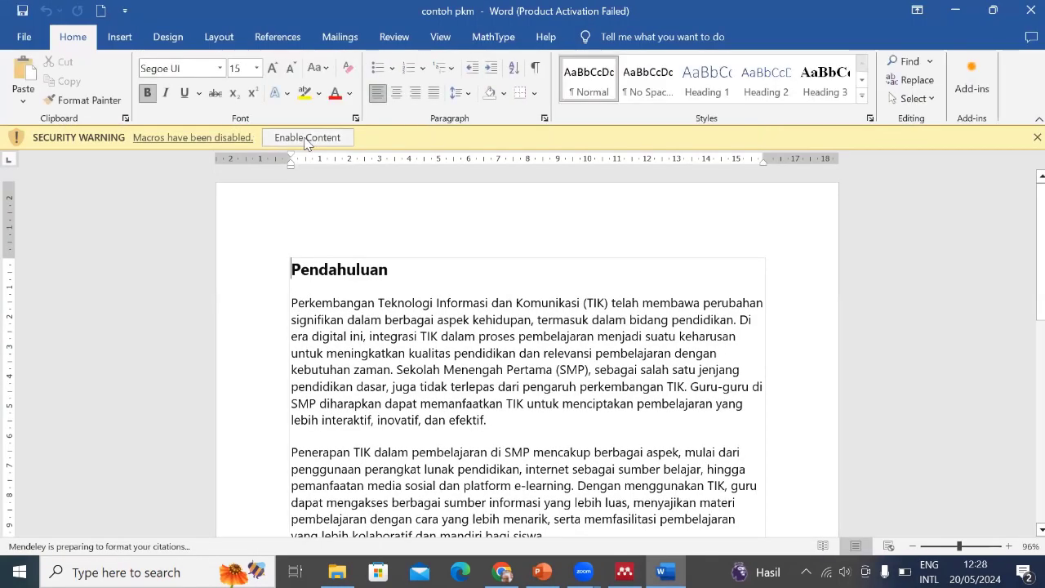
click(305, 139)
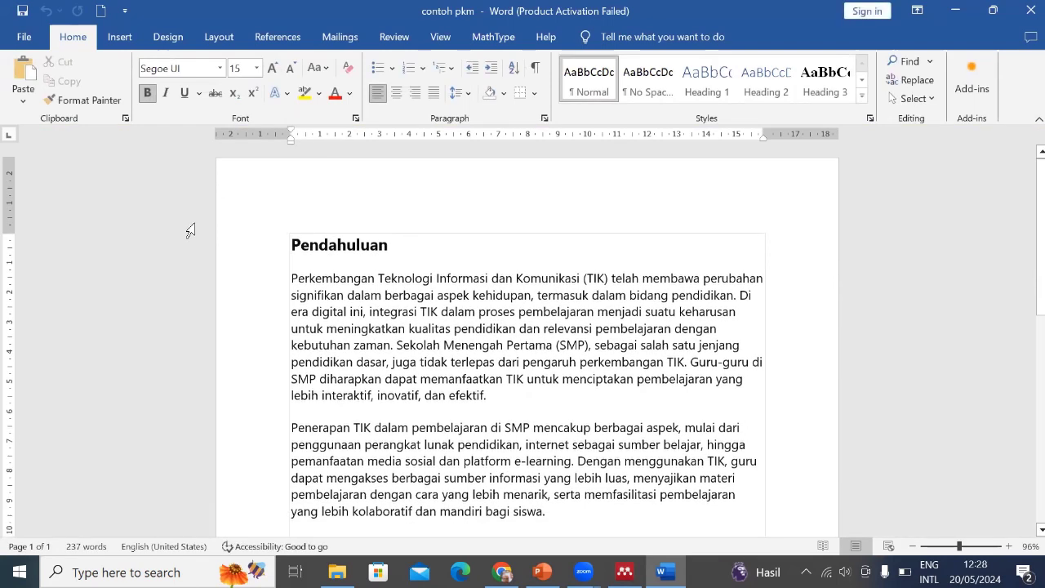
Confirm the Mendeley Cite-O-Matic group on Word's References tab, then return to Chrome
click(278, 38)
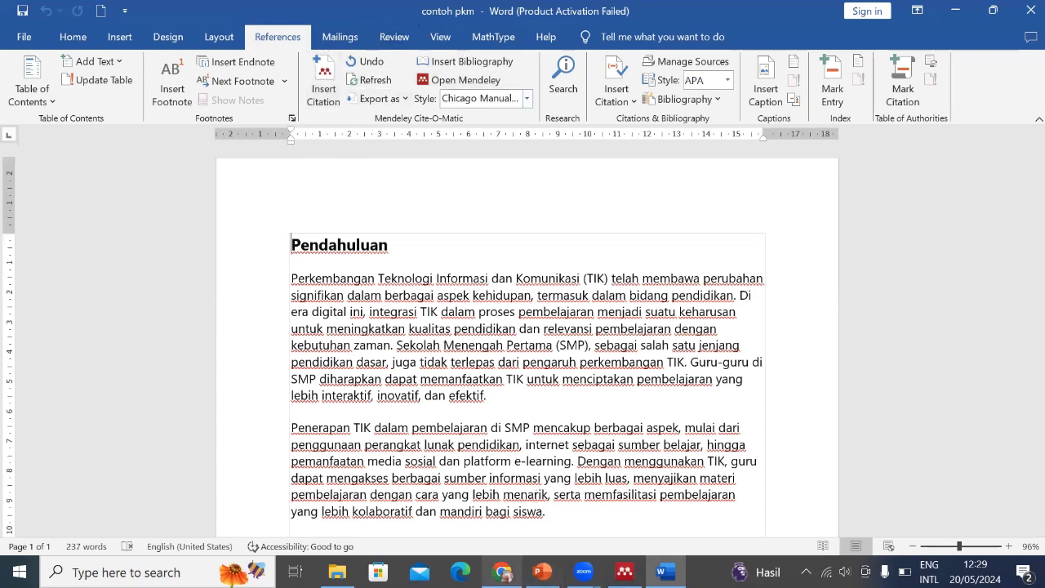
click(501, 571)
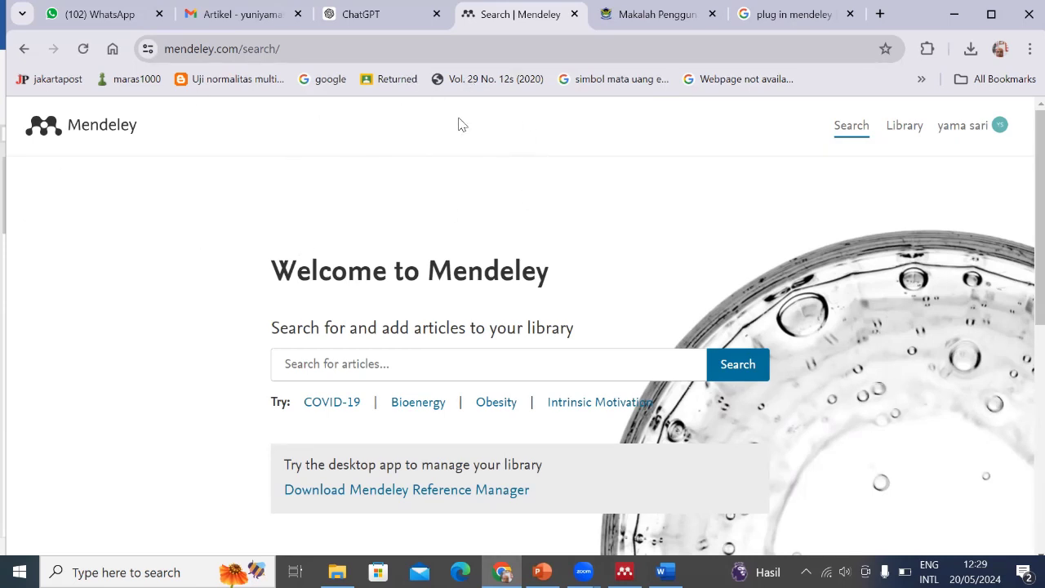
Check installed extensions, then open Mendeley Web Importer's Chrome Web Store page from the Google results
click(927, 51)
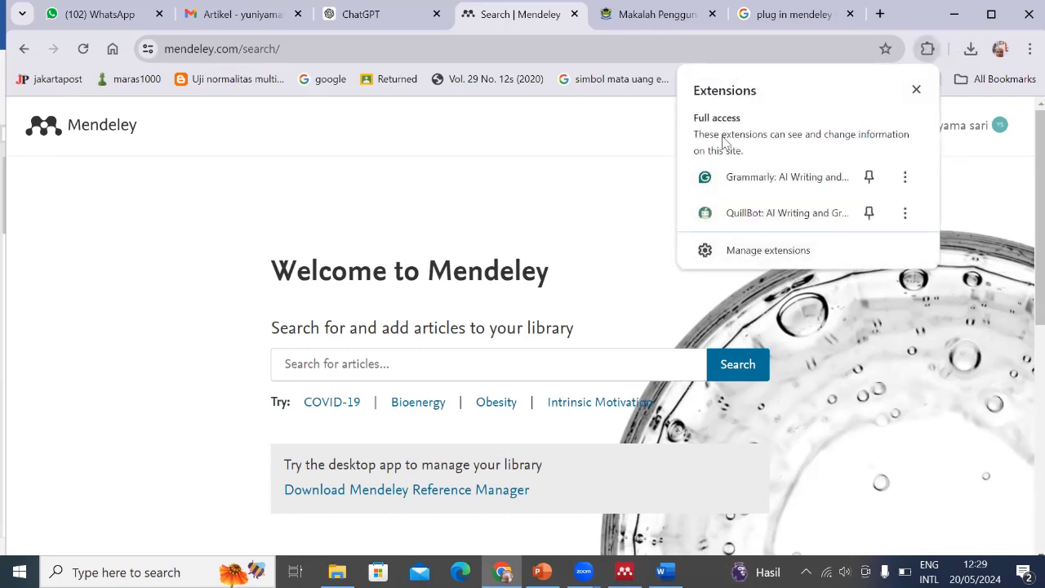
click(537, 179)
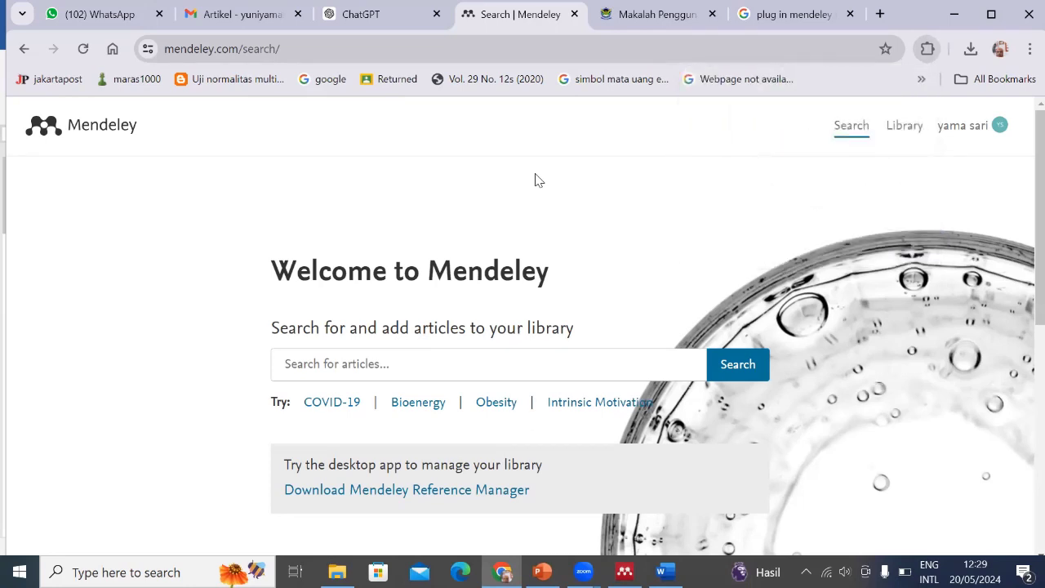
click(772, 12)
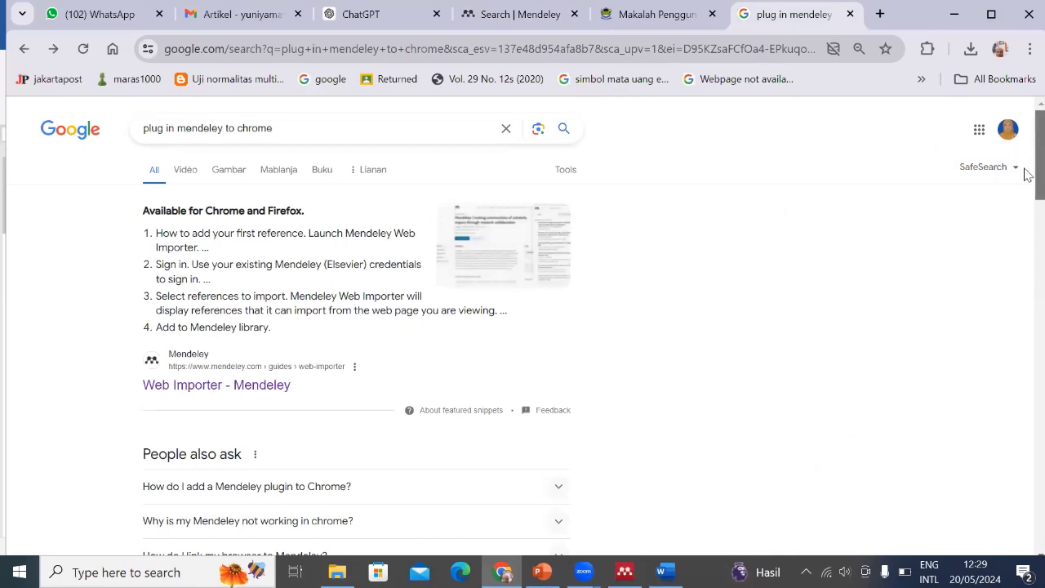
drag(1029, 165, 1026, 228)
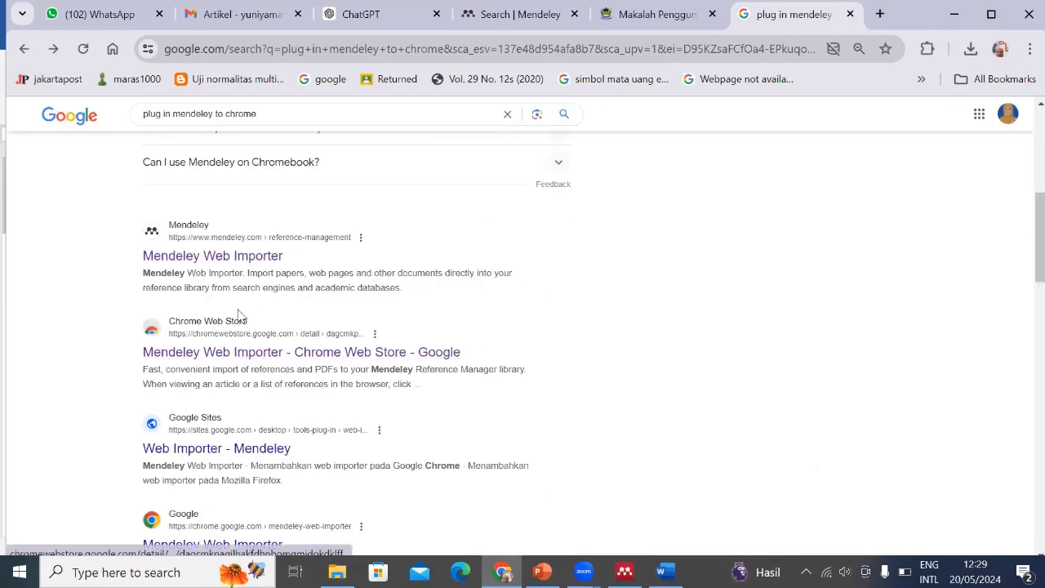
click(274, 360)
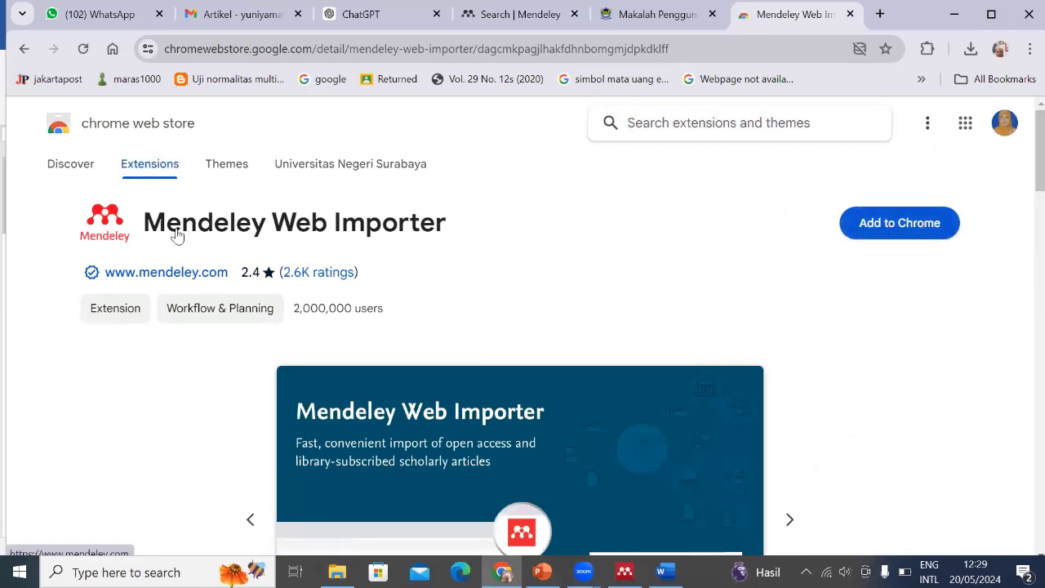
Install the Mendeley Web Importer extension in Chrome and verify it appears among installed extensions
click(899, 234)
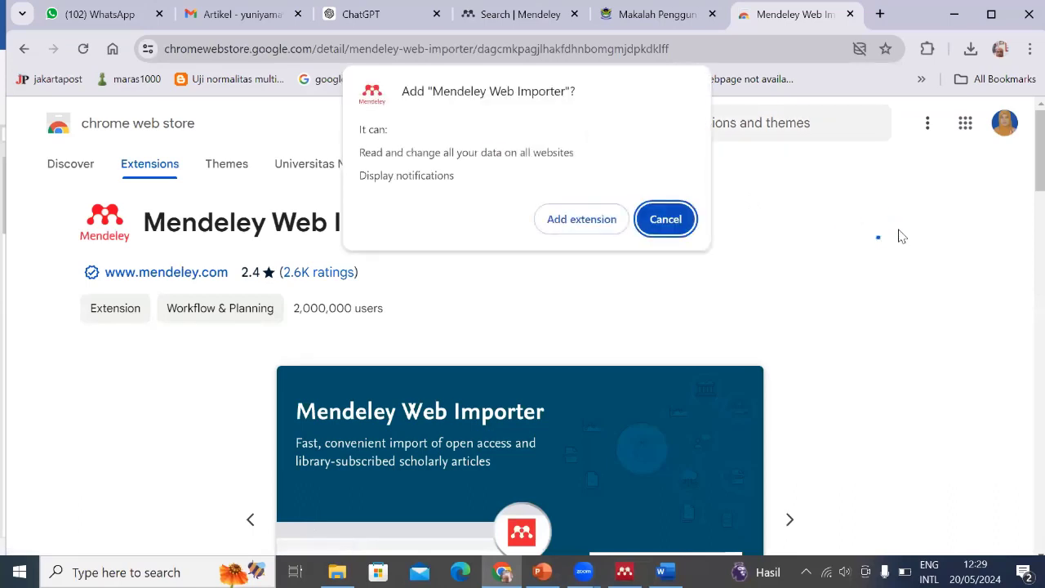
click(579, 221)
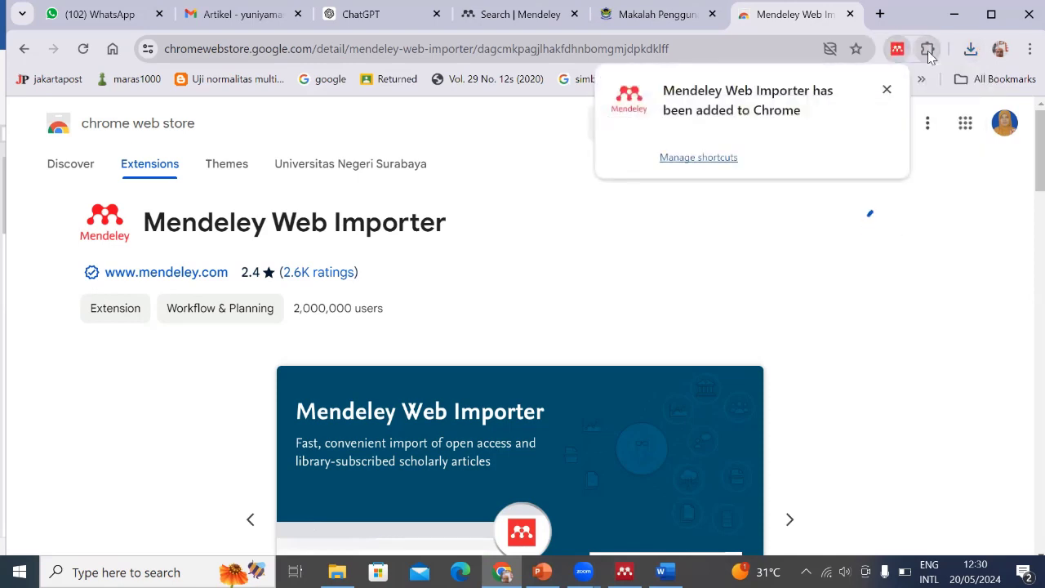
click(887, 90)
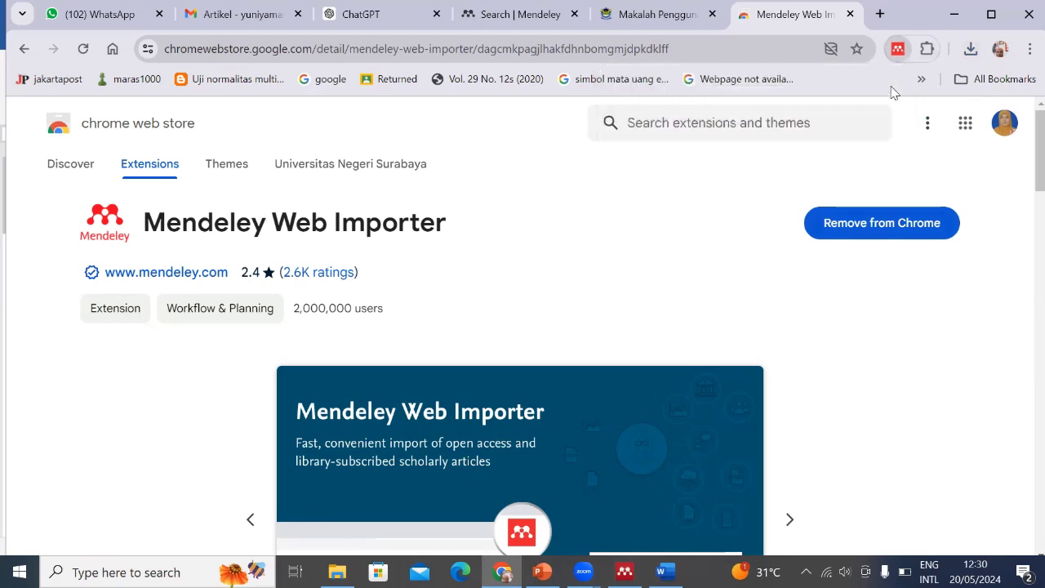
click(928, 50)
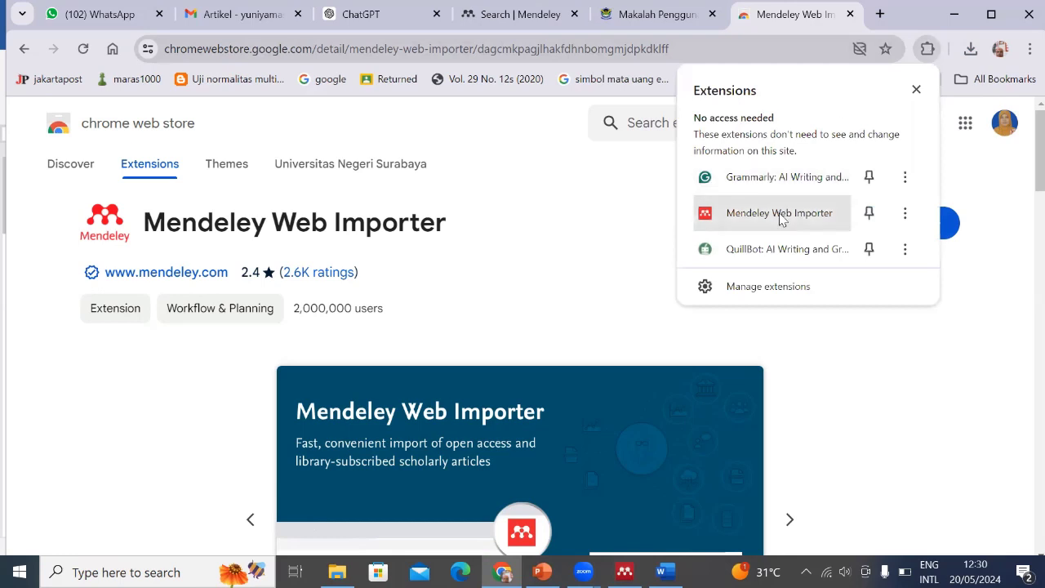
click(614, 218)
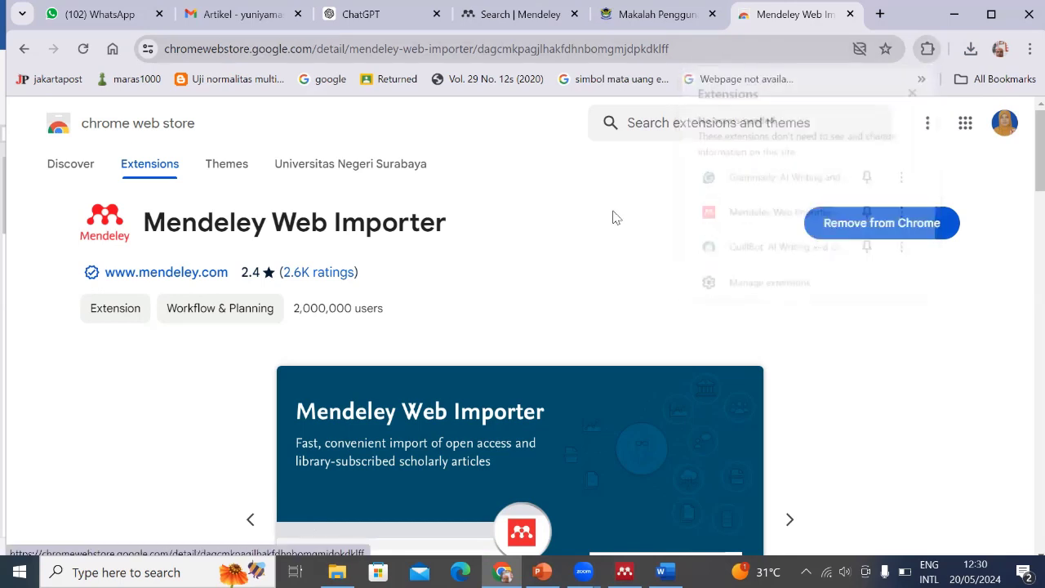